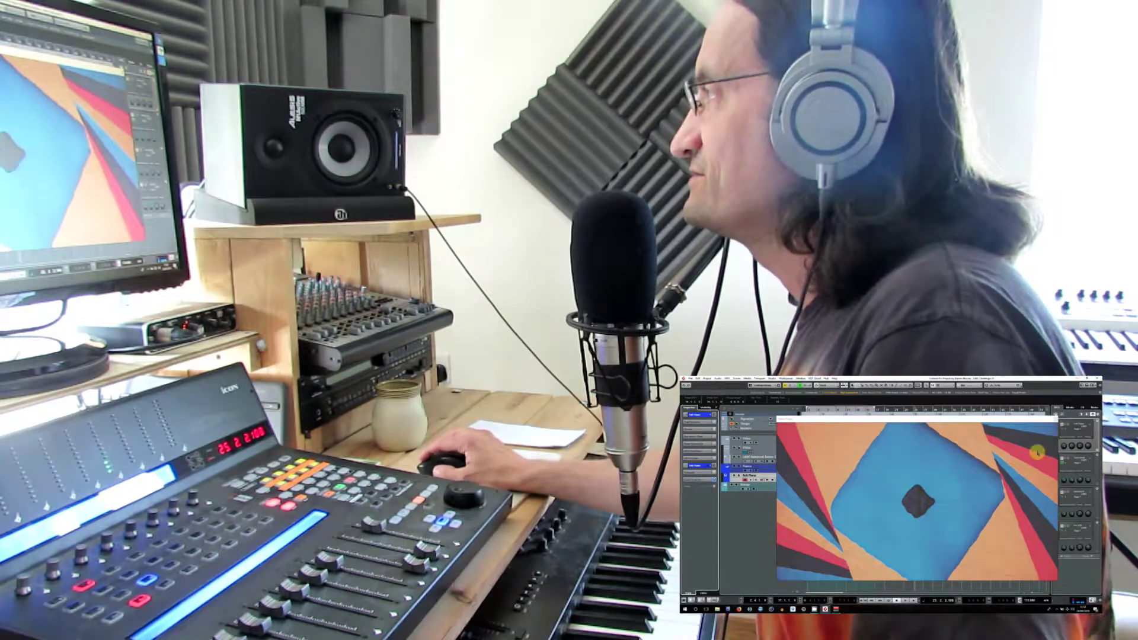
Step: Open the Felt Piano track's LABS instrument, try its large reverb knob and lower the expression slider to about 80 percent
{"action": "key", "text": "F8"}
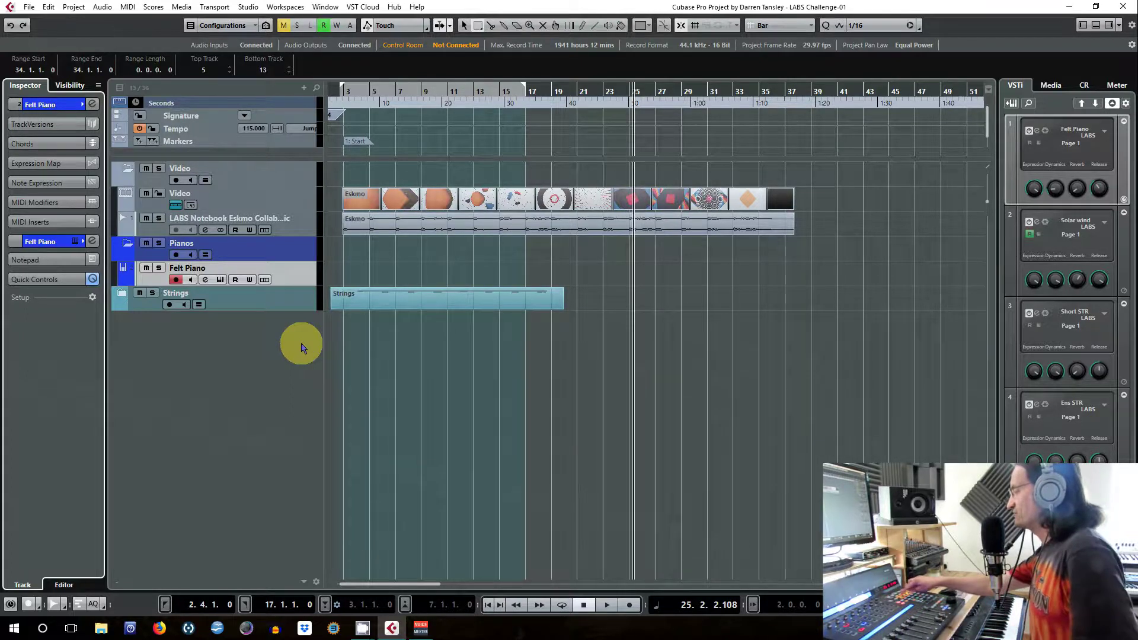
{"action": "key", "text": "e"}
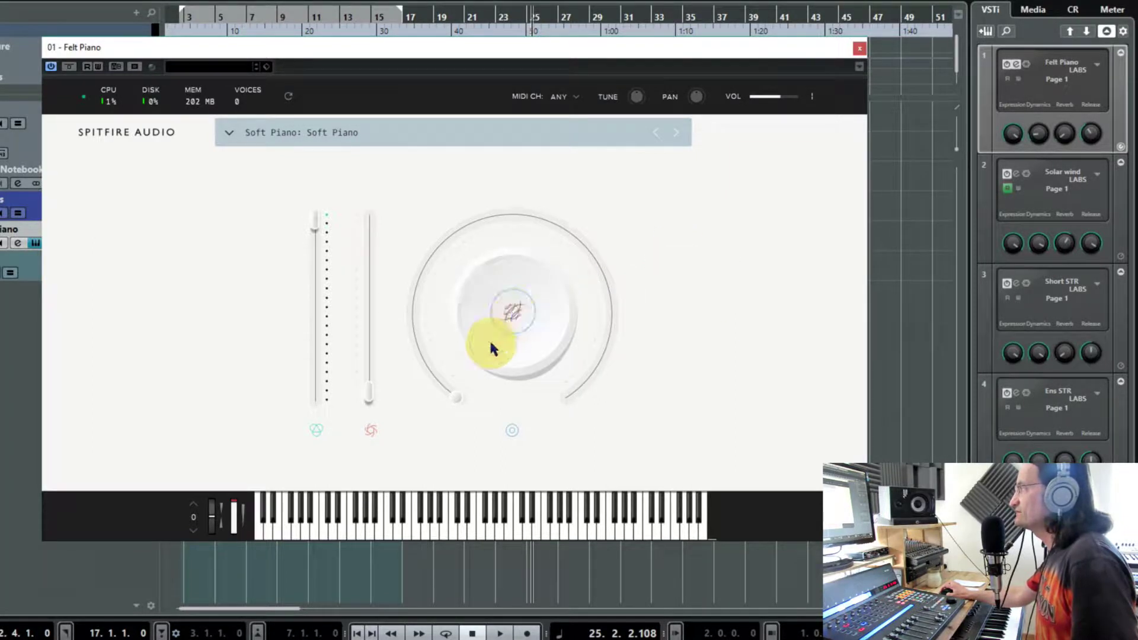
{"action": "left_click_drag", "start_coordinate": [456, 398], "coordinate": [483, 432]}
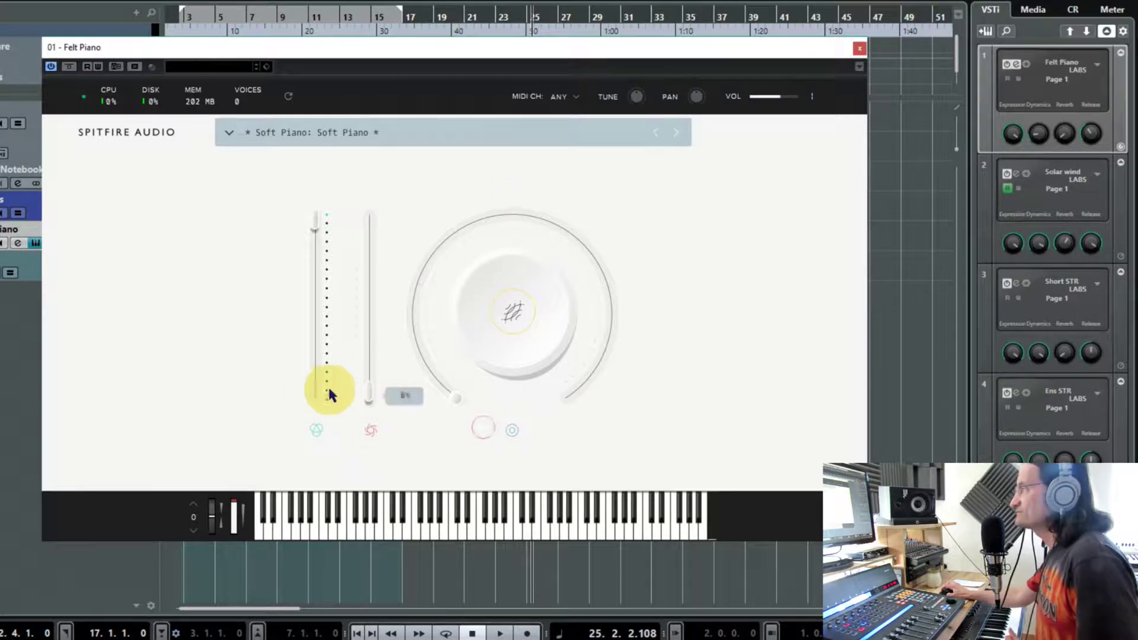
{"action": "left_click_drag", "start_coordinate": [318, 221], "coordinate": [316, 258]}
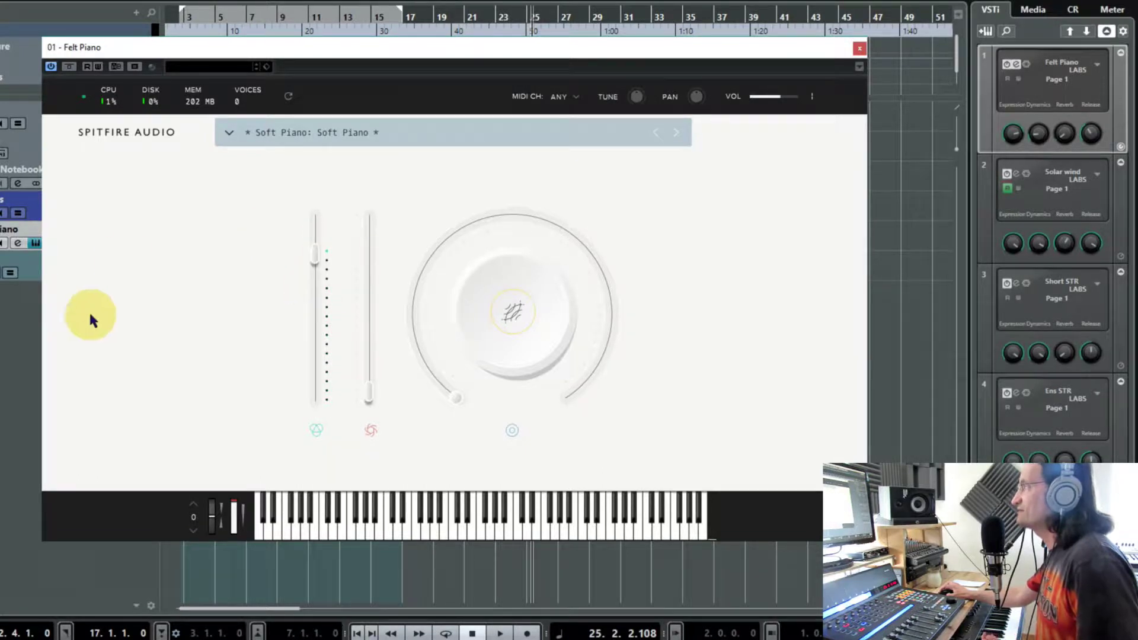
Step: Review the Piano and Strings presets in the LABS browser, close it and go to the dynamics slider
{"action": "left_click", "coordinate": [229, 133]}
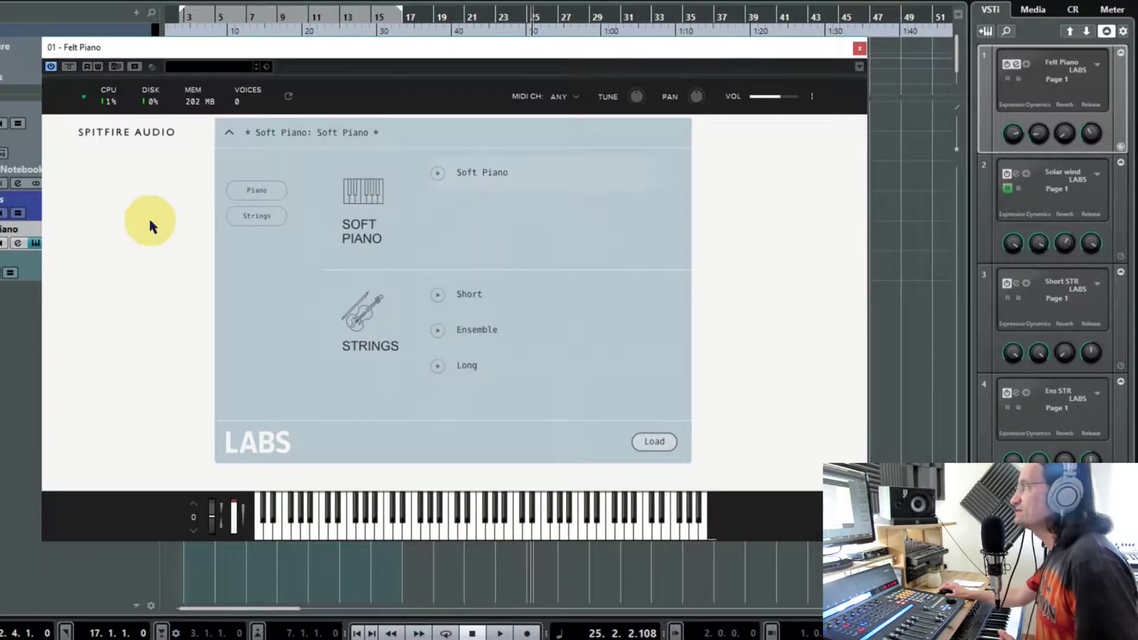
{"action": "left_click", "coordinate": [229, 132]}
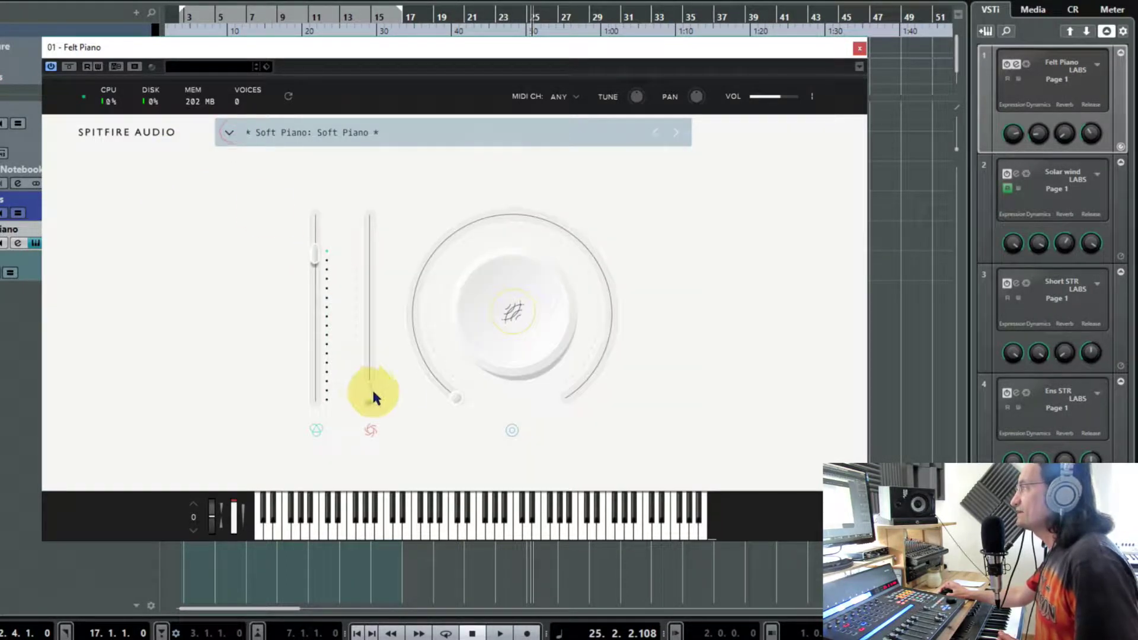
{"action": "mouse_move", "coordinate": [371, 394]}
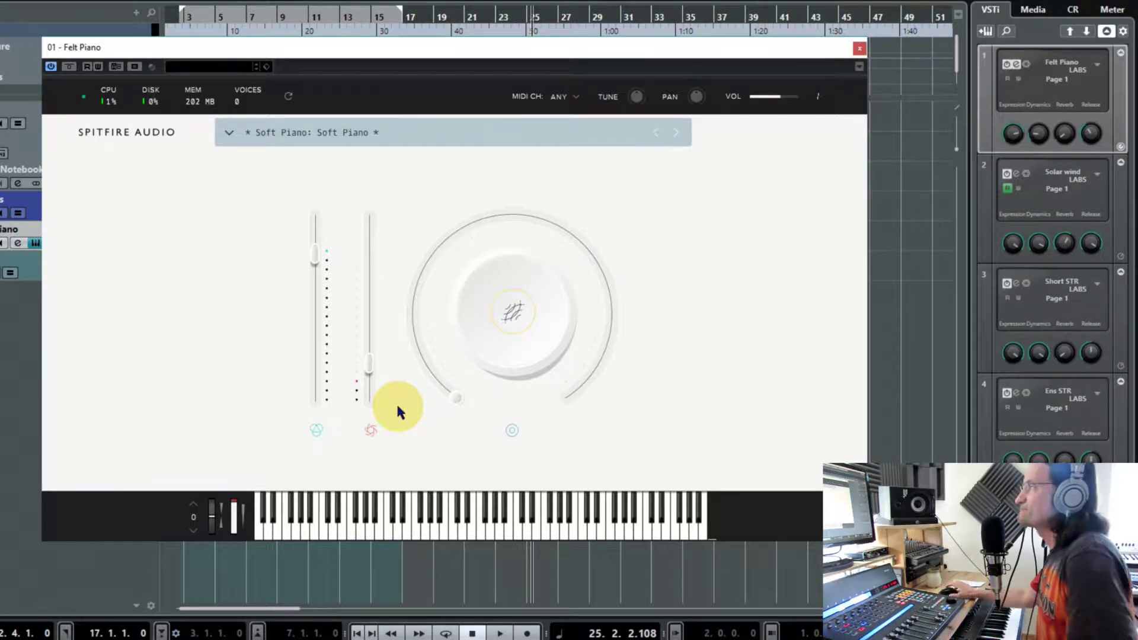
Step: Cycle through the Strings presets Short, Ensemble and Long, and return to Short
{"action": "left_click", "coordinate": [677, 133]}
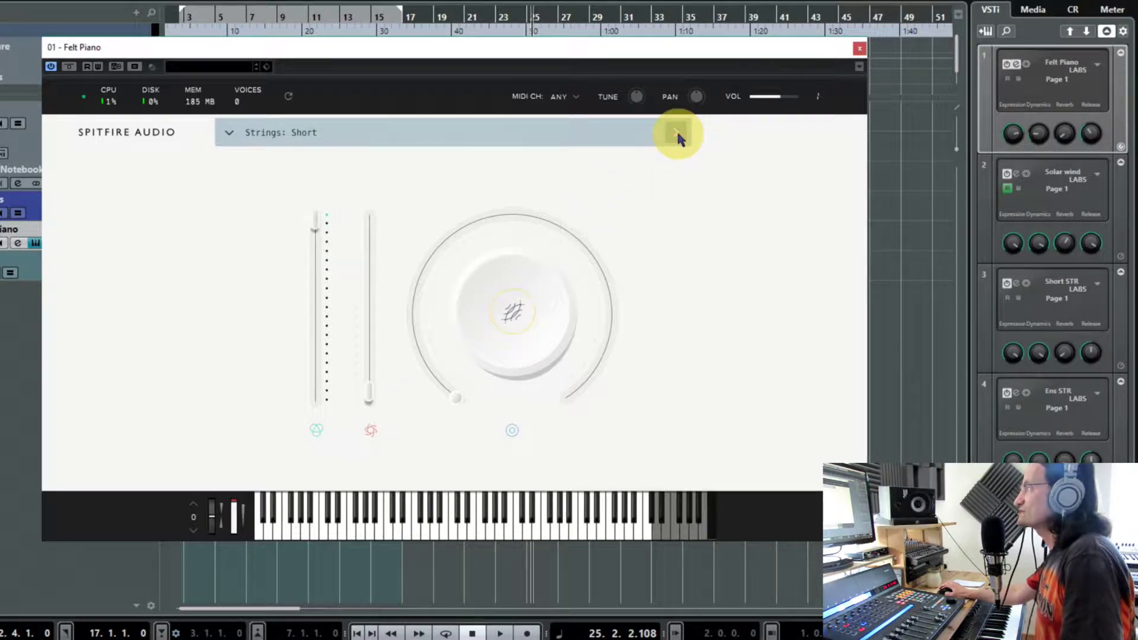
{"action": "left_click", "coordinate": [677, 133]}
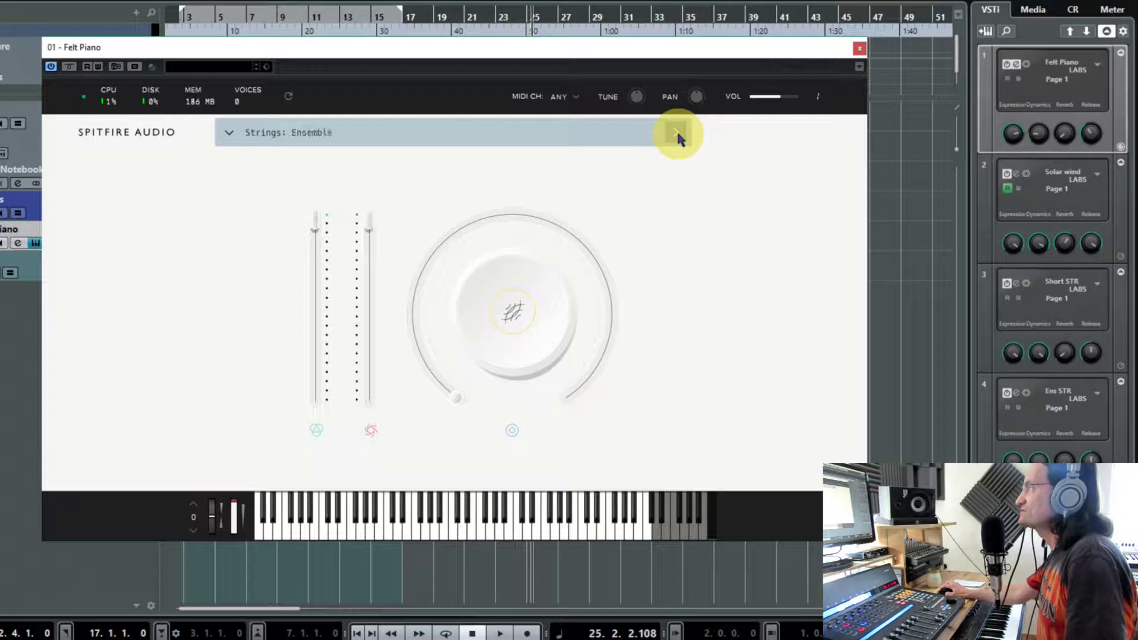
{"action": "left_click", "coordinate": [677, 132]}
{"action": "left_click", "coordinate": [657, 135]}
{"action": "left_click", "coordinate": [656, 135]}
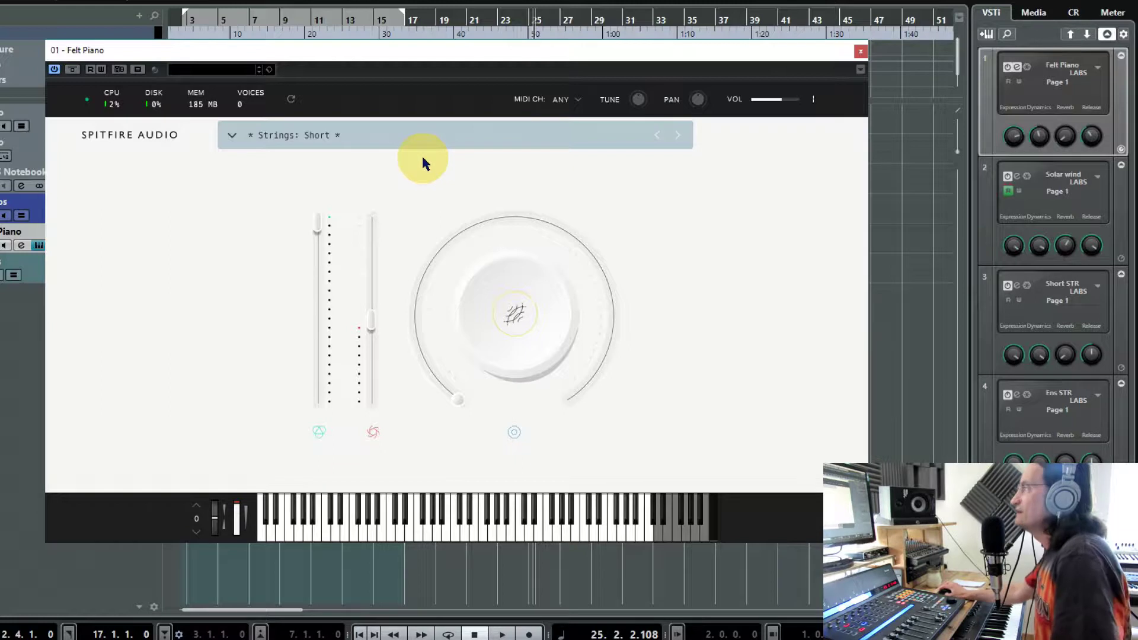
Step: Load the Strings: Long preset and assign its large knob to Release
{"action": "left_click", "coordinate": [677, 136]}
{"action": "left_click", "coordinate": [677, 136]}
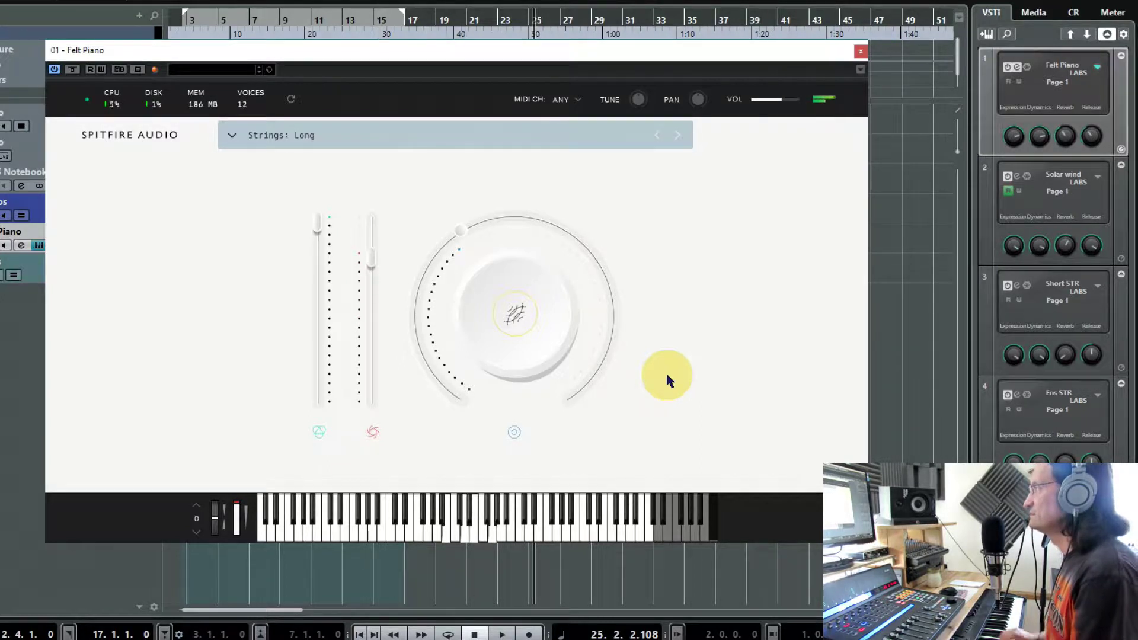
{"action": "mouse_move", "coordinate": [516, 305]}
{"action": "left_click", "coordinate": [678, 290]}
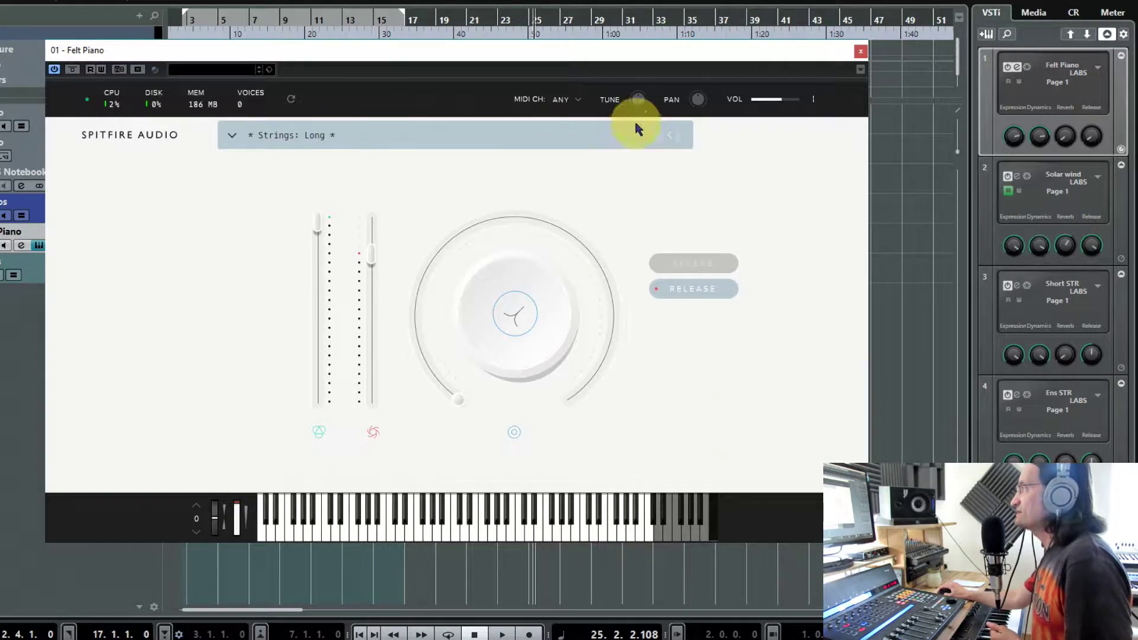
Step: Load the Strings: Ensemble preset, lower its dynamics slider to just under half and close the instrument
{"action": "left_click", "coordinate": [657, 137]}
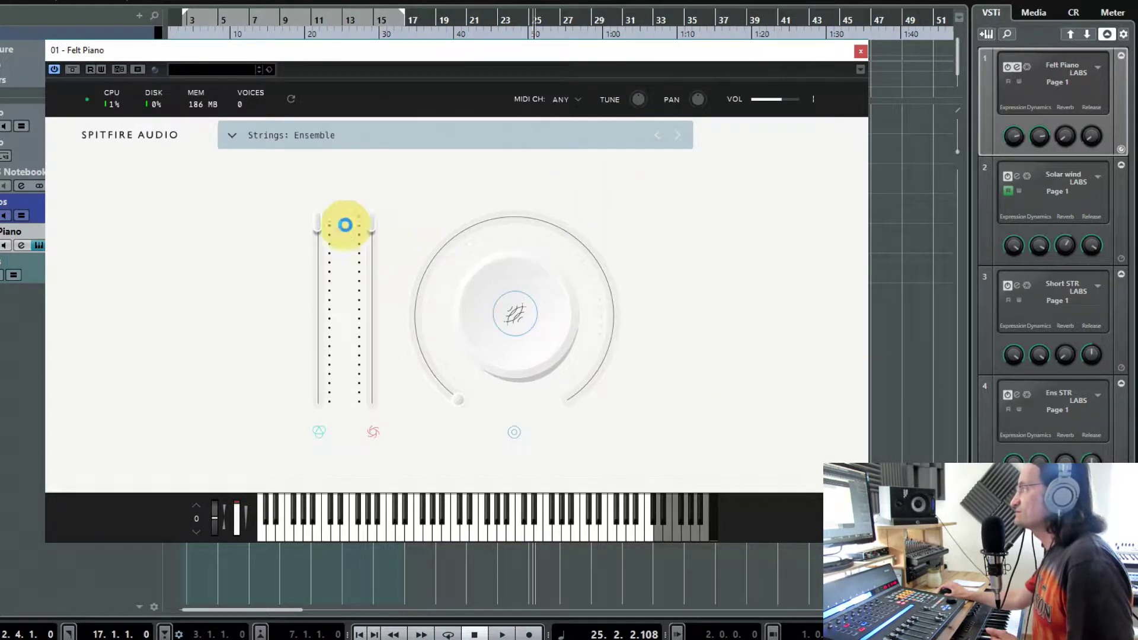
{"action": "left_click_drag", "start_coordinate": [369, 227], "coordinate": [368, 323]}
{"action": "mouse_move", "coordinate": [409, 268]}
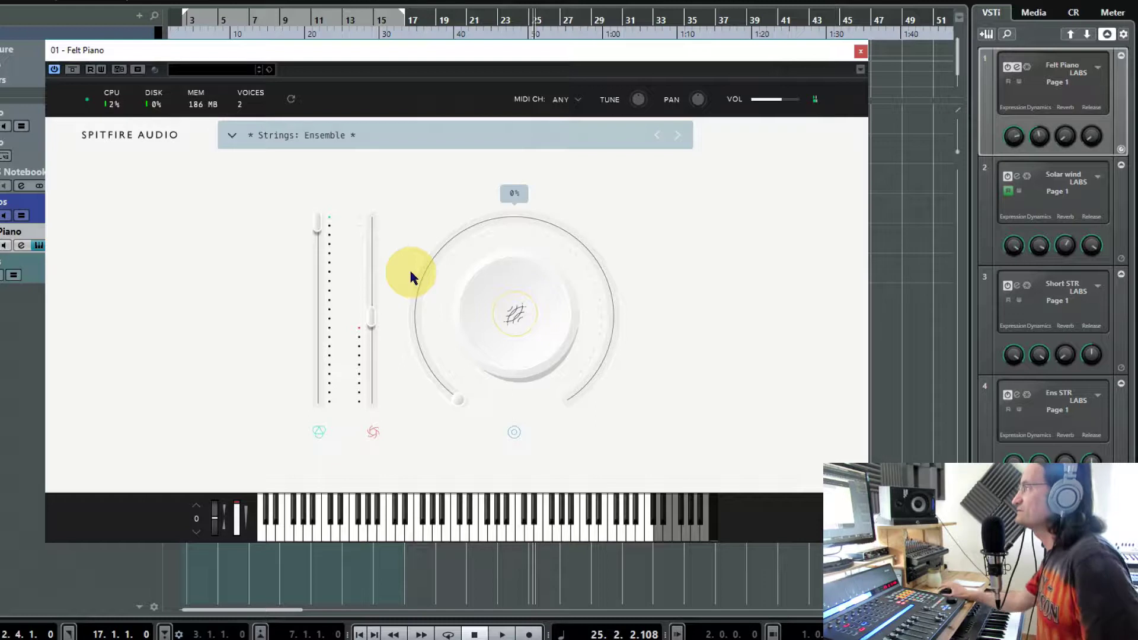
{"action": "left_click", "coordinate": [861, 51]}
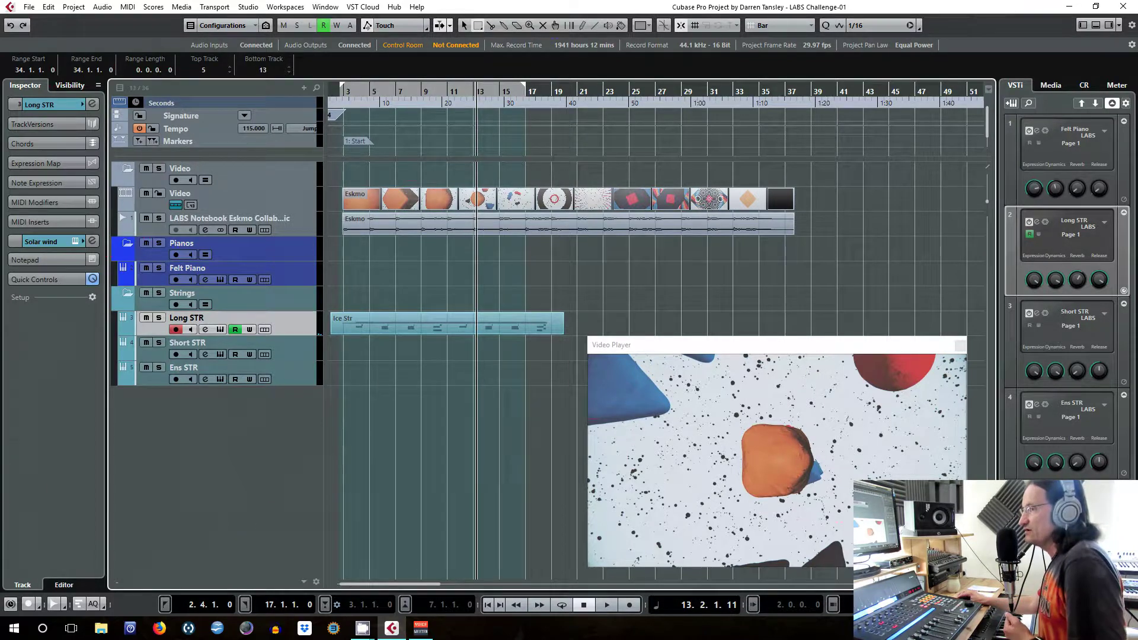
Step: Shift the Long STR MorphFilter window aside, fine-tune its filter point in the graph and close it
{"action": "mouse_move", "coordinate": [127, 140]}
{"action": "left_mouse_down"}
{"action": "mouse_move", "coordinate": [635, 203]}
{"action": "mouse_move", "coordinate": [876, 199]}
{"action": "mouse_move", "coordinate": [903, 140]}
{"action": "left_mouse_up"}
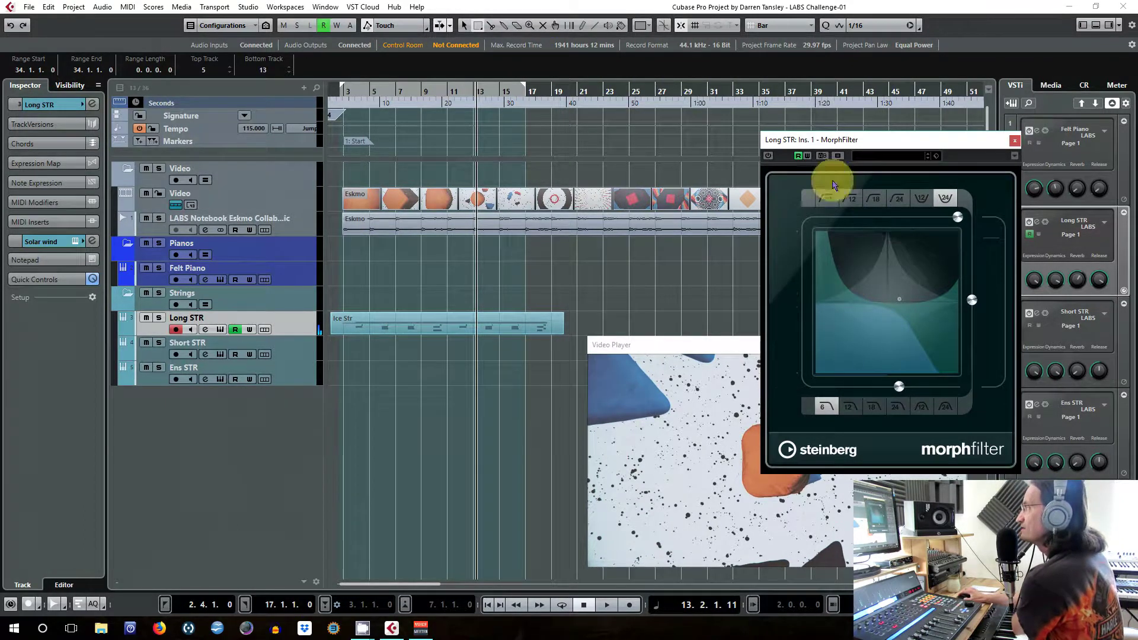
{"action": "mouse_move", "coordinate": [897, 302]}
{"action": "left_mouse_down"}
{"action": "mouse_move", "coordinate": [900, 314]}
{"action": "mouse_move", "coordinate": [899, 300]}
{"action": "left_mouse_up"}
{"action": "left_click", "coordinate": [1015, 143]}
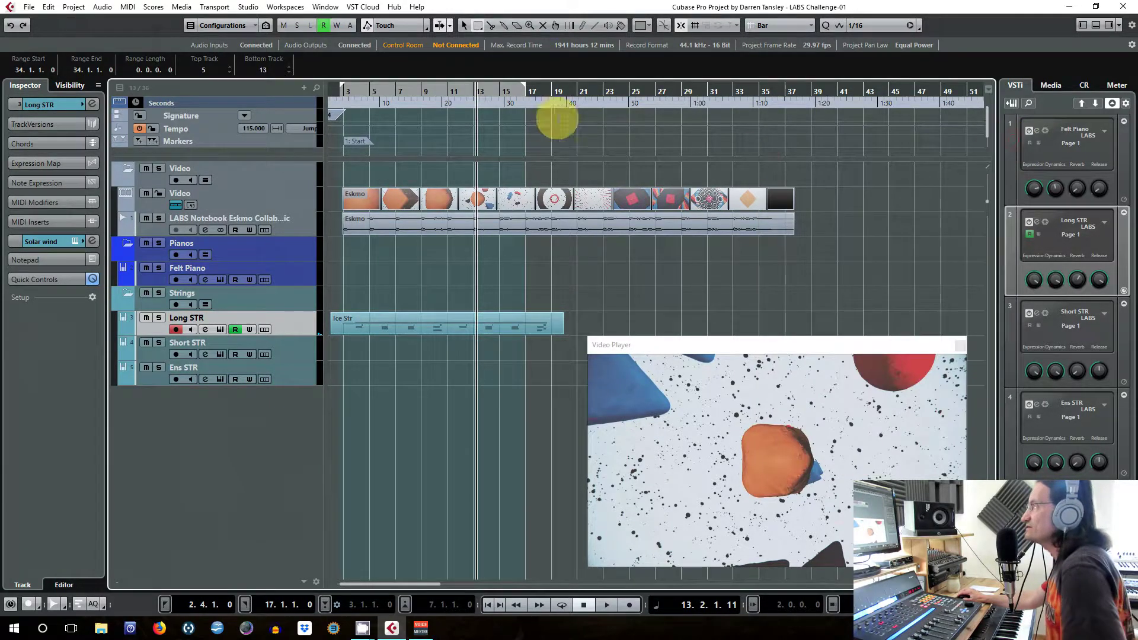
Step: Play the strings part from the start of the video clip and stop playback
{"action": "left_click", "coordinate": [342, 87]}
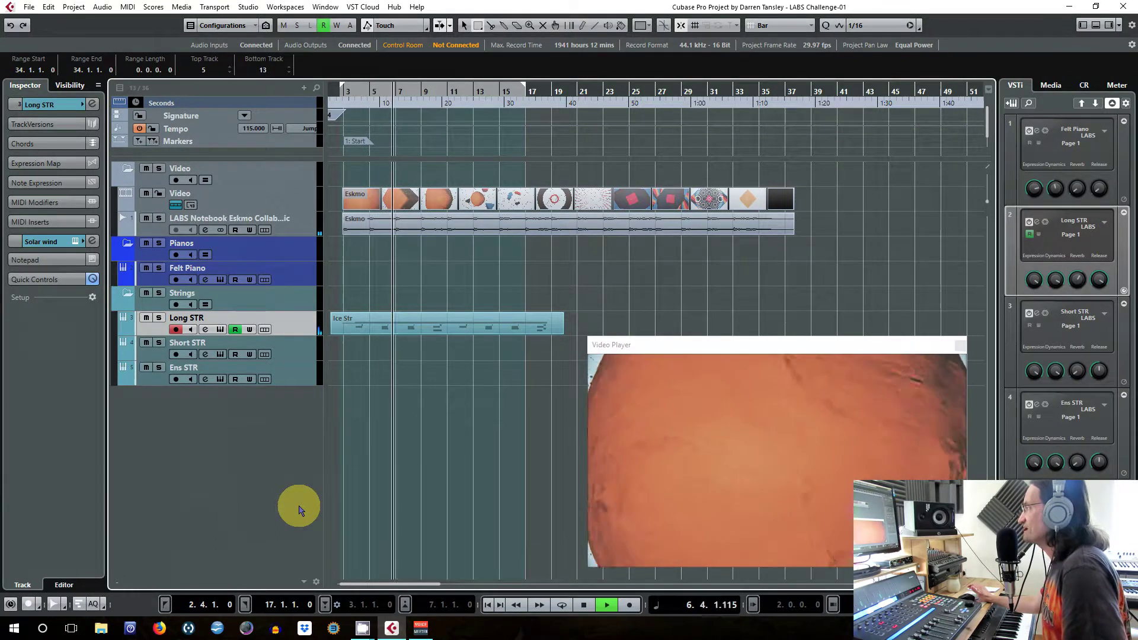
{"action": "key", "text": "space"}
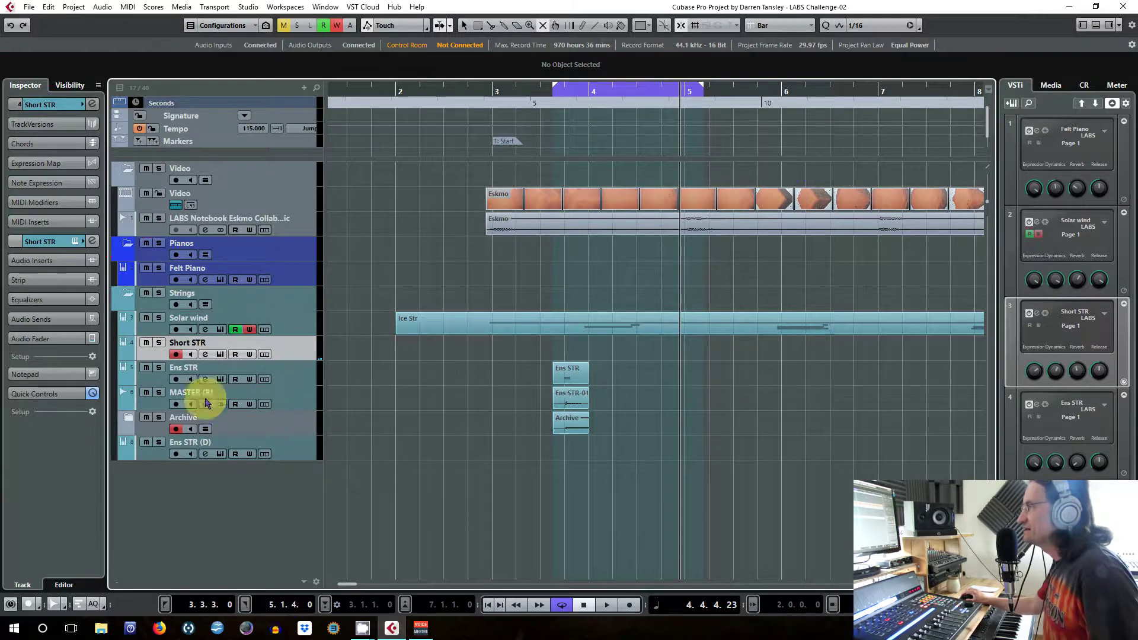
Step: Expand the Archive folder and solo the Kick track inside it
{"action": "left_click", "coordinate": [129, 422]}
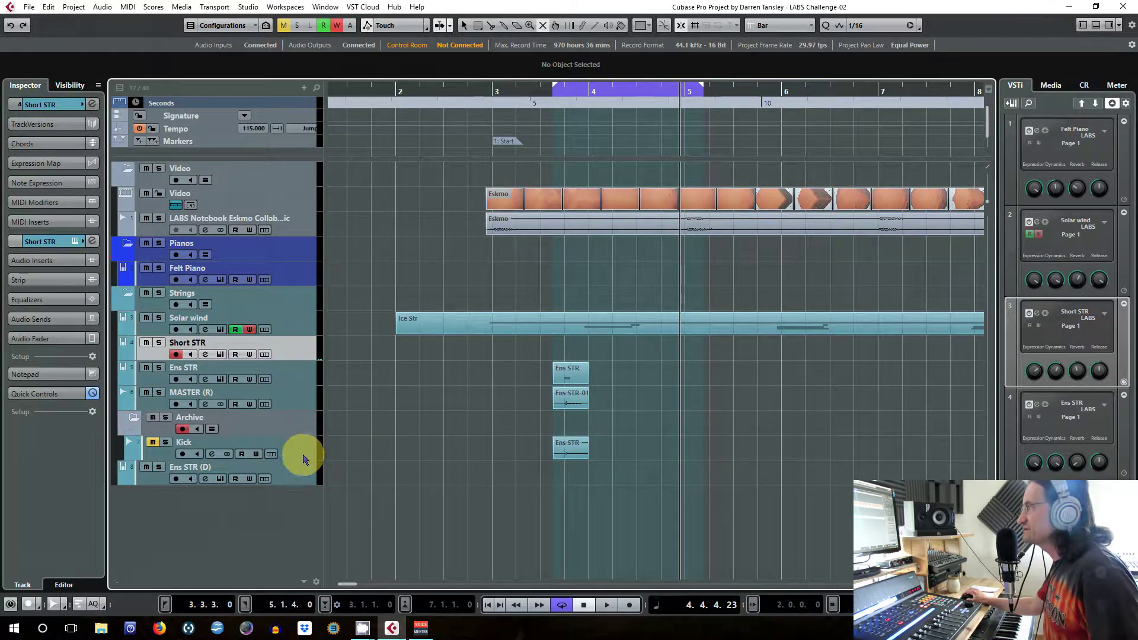
{"action": "left_click", "coordinate": [166, 443]}
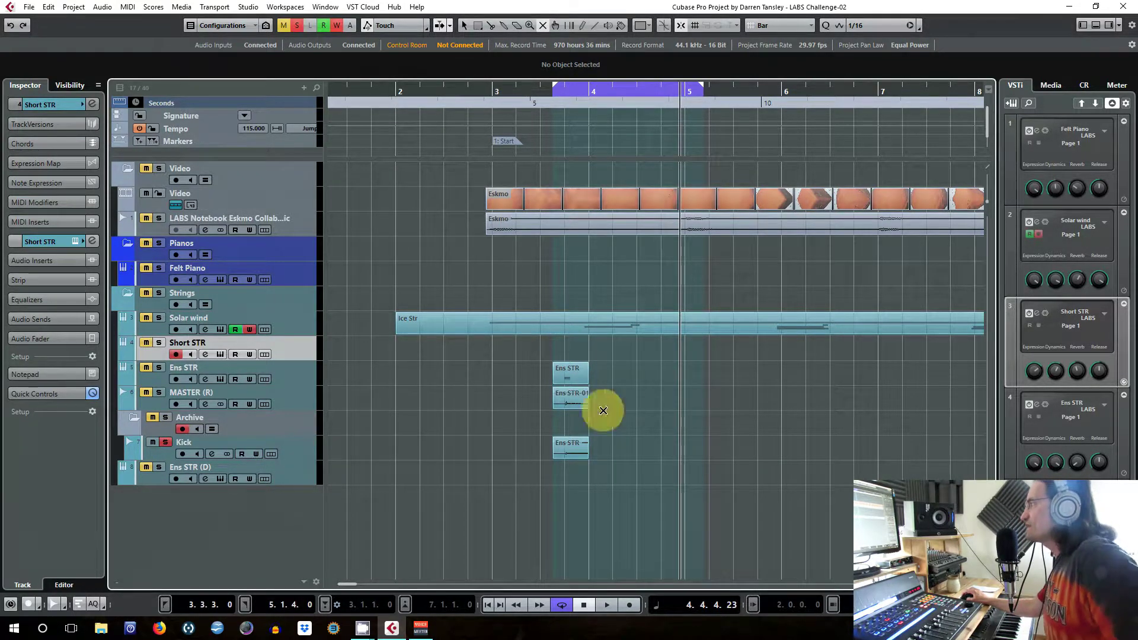
Step: Mute and unmute the short clips on the Ens STR and MASTER (R) tracks
{"action": "left_click", "coordinate": [567, 380]}
{"action": "left_click_drag", "start_coordinate": [567, 380], "coordinate": [565, 405]}
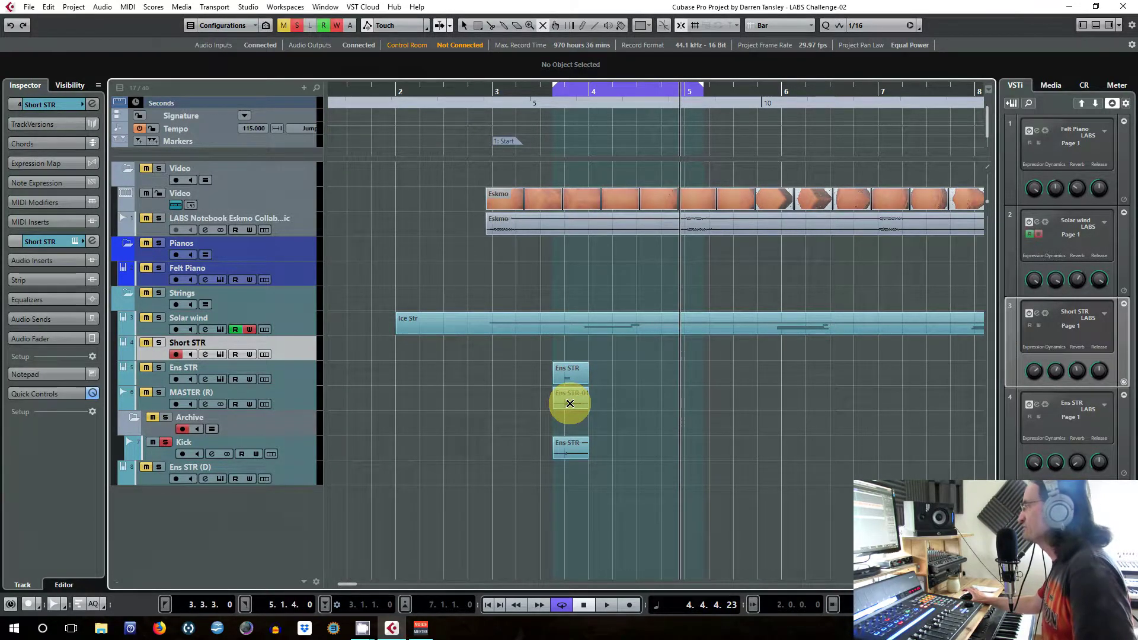
{"action": "left_click_drag", "start_coordinate": [571, 404], "coordinate": [571, 403]}
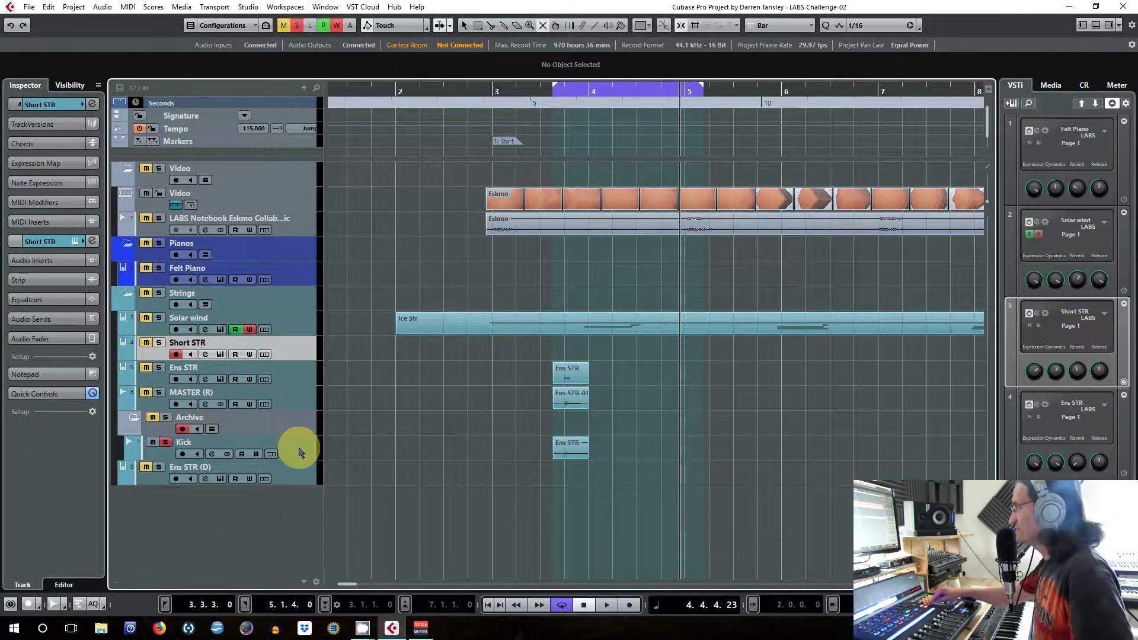
Step: Open the MixConsole, select the Kick channel and raise its fader to 4.35 dB
{"action": "key", "text": "F3"}
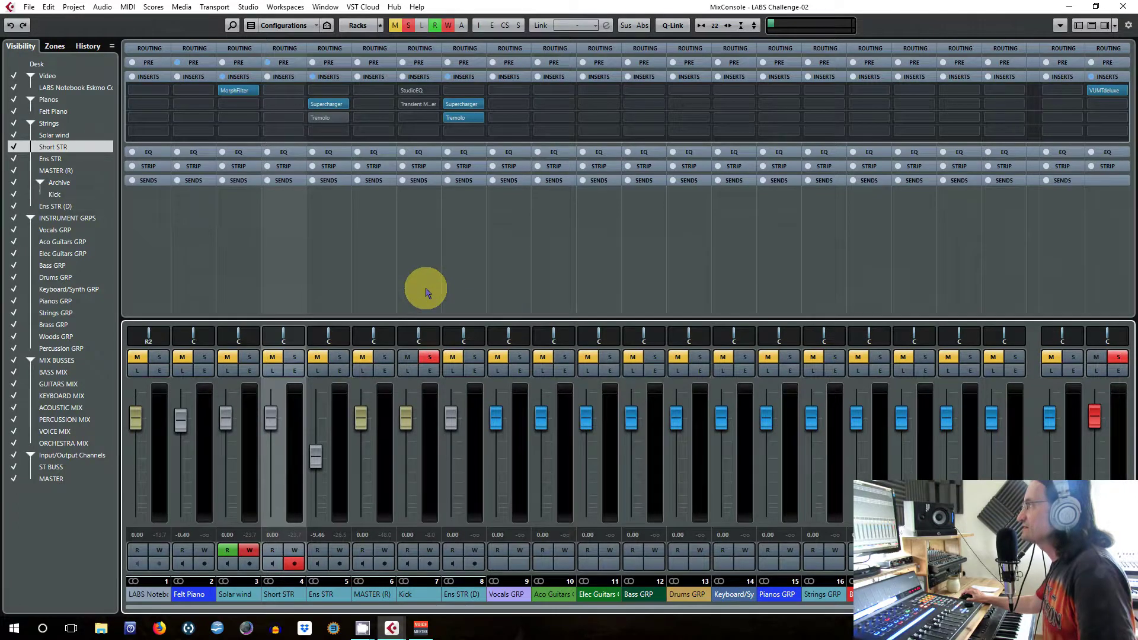
{"action": "key", "text": "Right"}
{"action": "key", "text": "Right"}
{"action": "key", "text": "Right"}
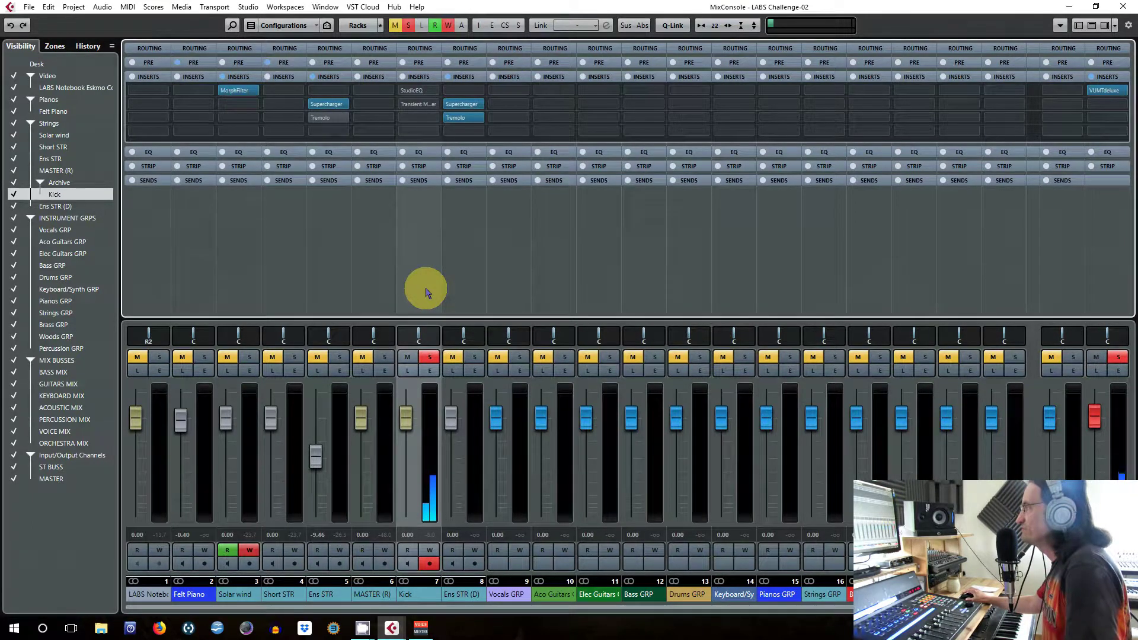
{"action": "left_click_drag", "start_coordinate": [407, 417], "coordinate": [409, 408]}
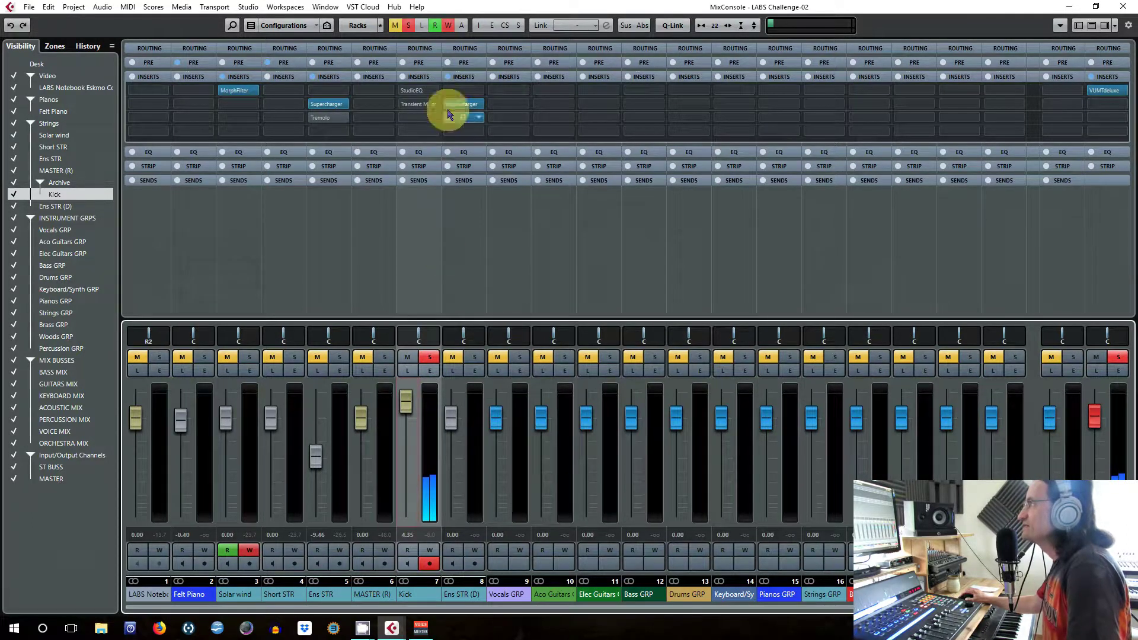
Step: Open the Kick channel's StudioEQ insert, activate it and move its window clear of the inserts
{"action": "left_click", "coordinate": [417, 94]}
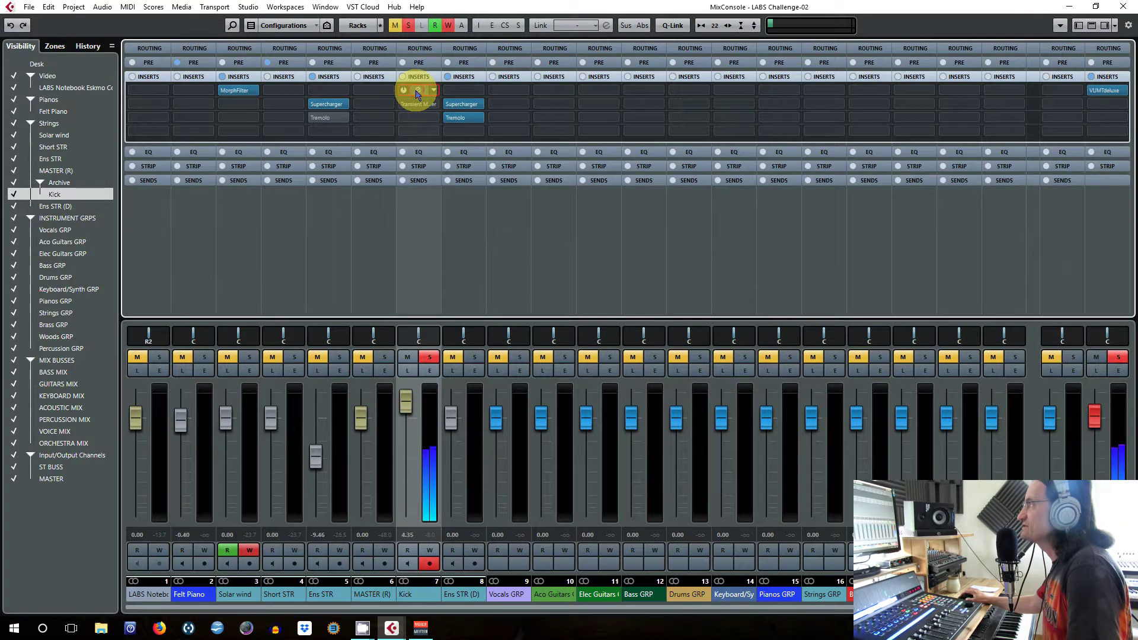
{"action": "left_click", "coordinate": [417, 93]}
{"action": "left_click_drag", "start_coordinate": [323, 243], "coordinate": [326, 221]}
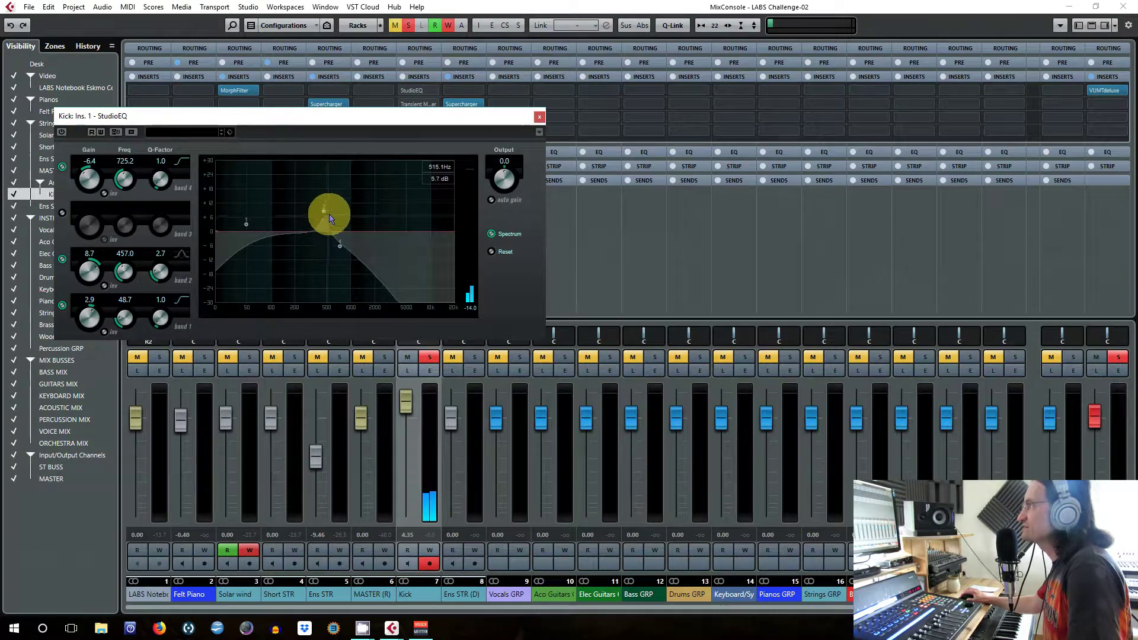
{"action": "left_click", "coordinate": [61, 132]}
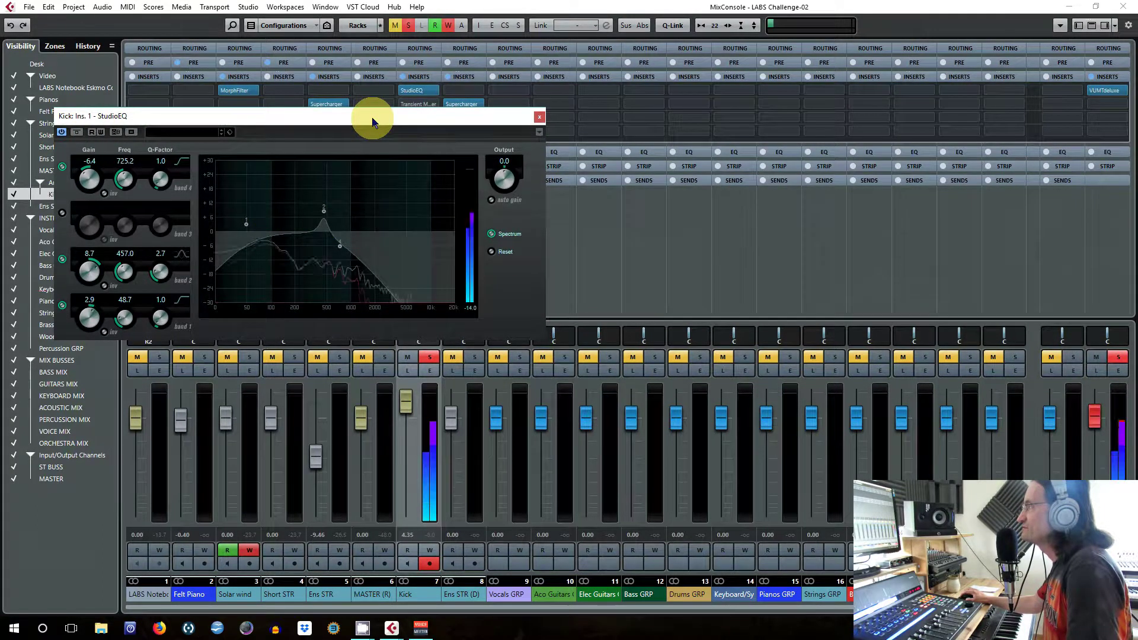
{"action": "left_click_drag", "start_coordinate": [363, 118], "coordinate": [905, 104]}
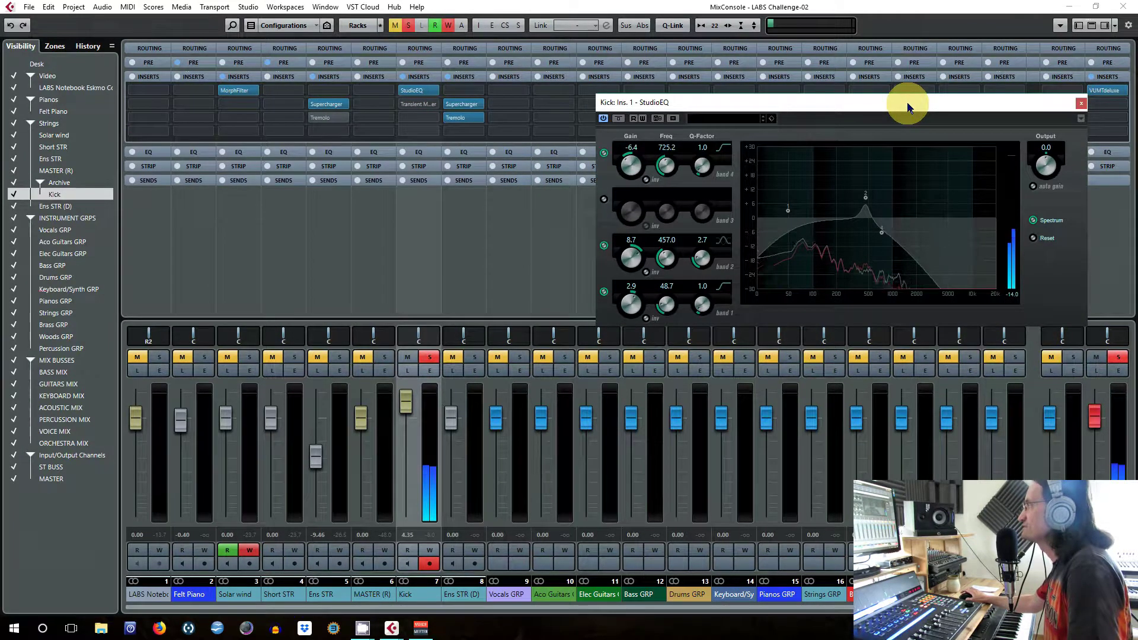
Step: Open and activate the Kick channel's Transient Master insert, and close both plug-in windows and the mixer
{"action": "left_click", "coordinate": [417, 105]}
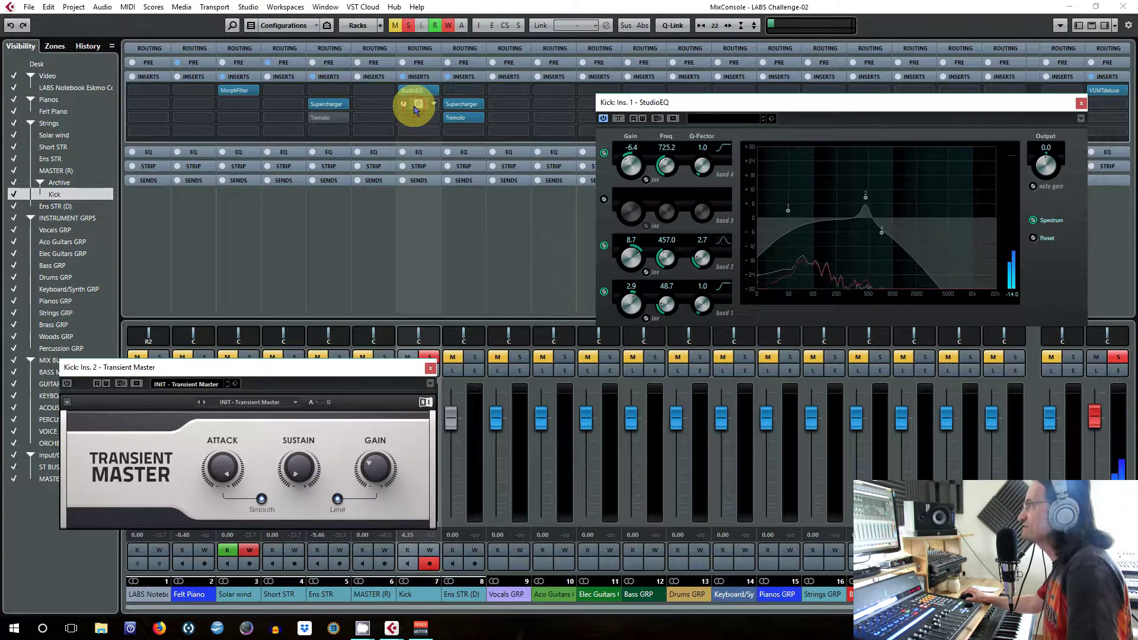
{"action": "left_click_drag", "start_coordinate": [307, 368], "coordinate": [439, 205]}
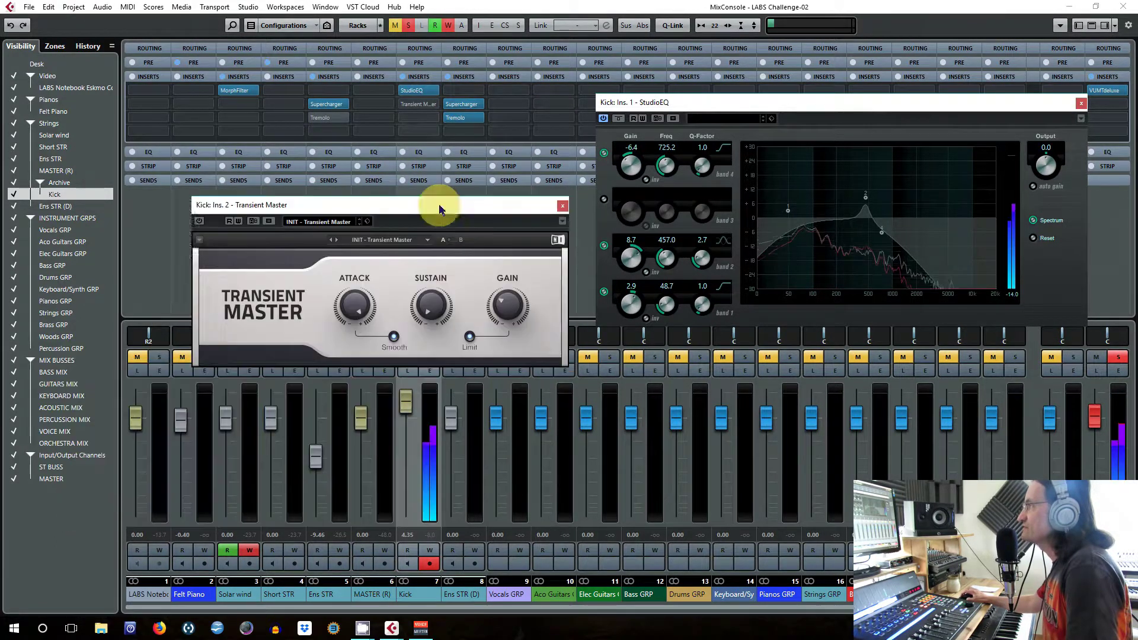
{"action": "left_click", "coordinate": [200, 221]}
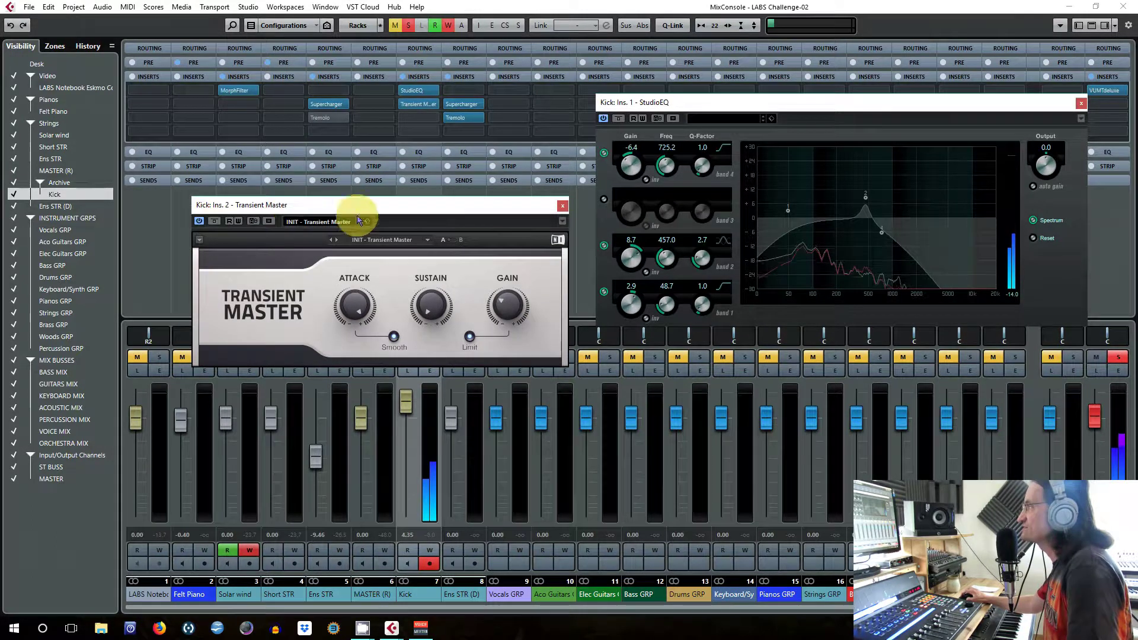
{"action": "left_click", "coordinate": [563, 207]}
{"action": "left_click", "coordinate": [1081, 103]}
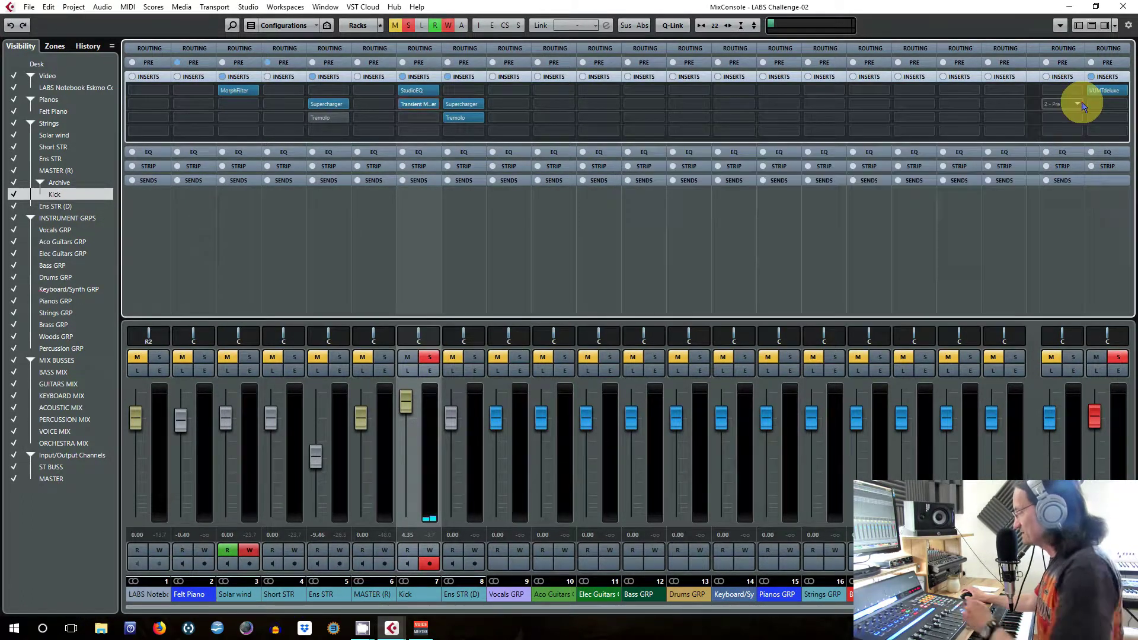
{"action": "key", "text": "F3"}
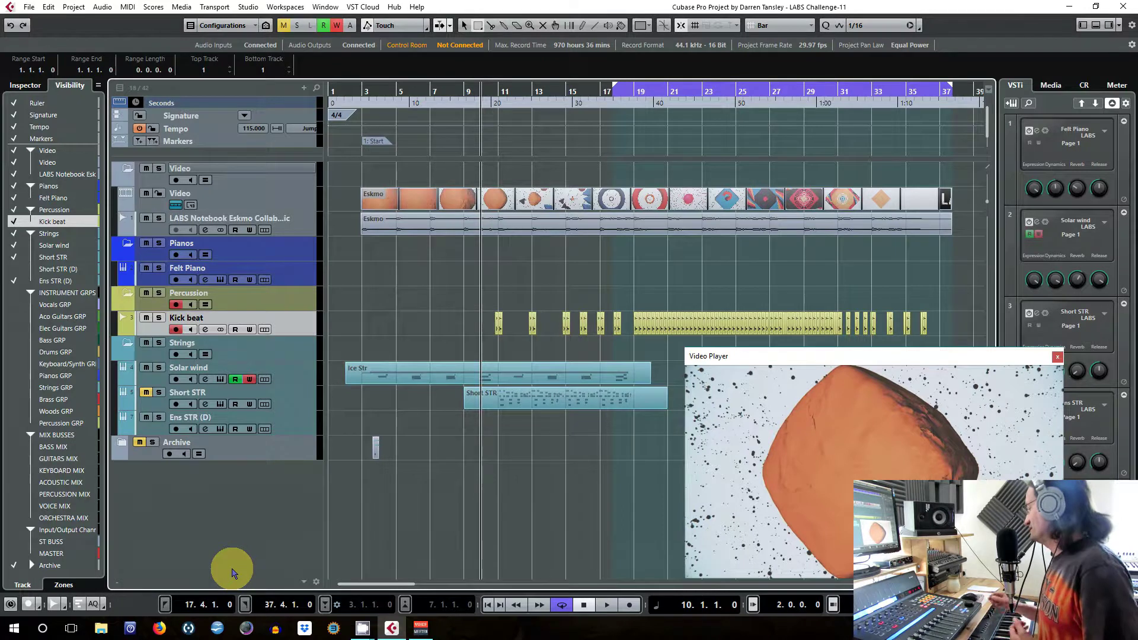
Step: Play the arrangement with the kick beat and strings from bar 10, and again from bar 11, against the video
{"action": "key", "text": "space"}
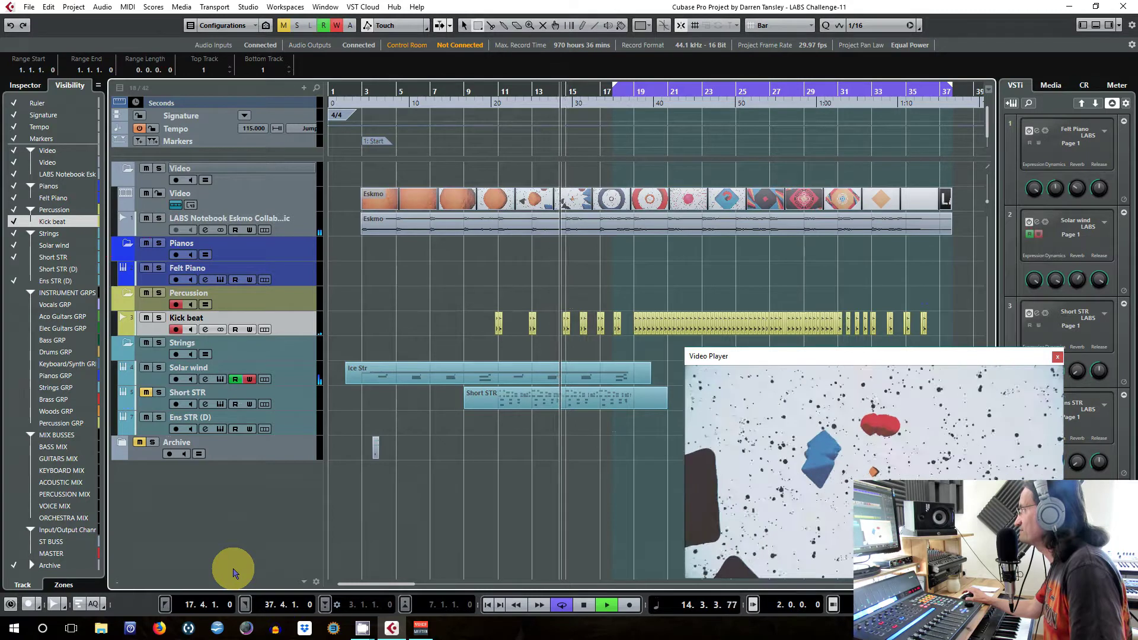
{"action": "key", "text": "space"}
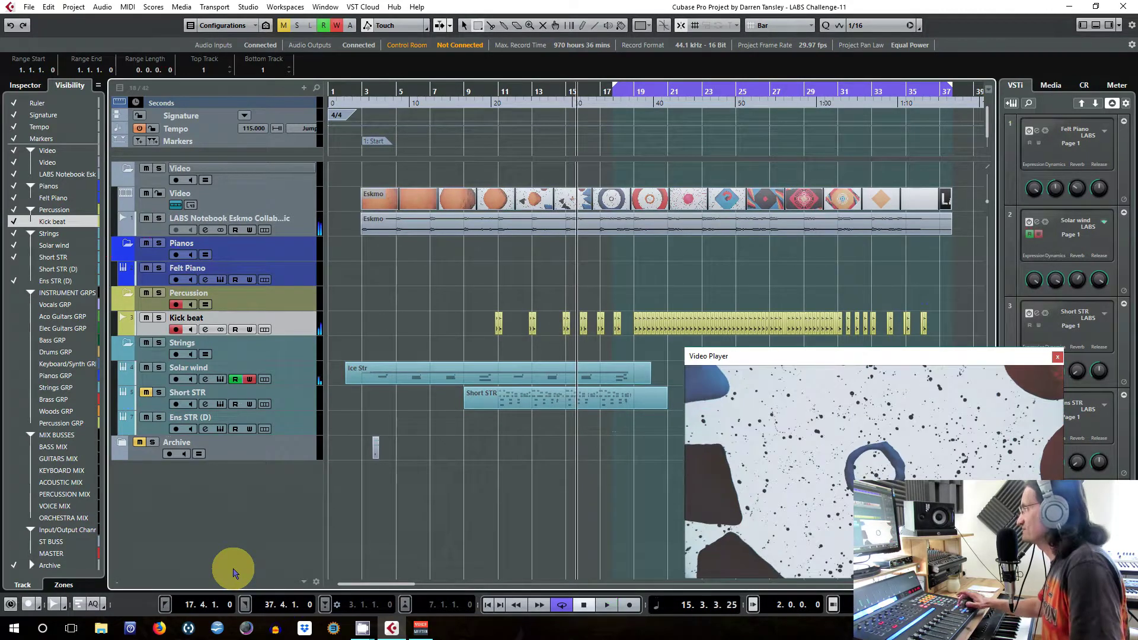
{"action": "left_click", "coordinate": [492, 88]}
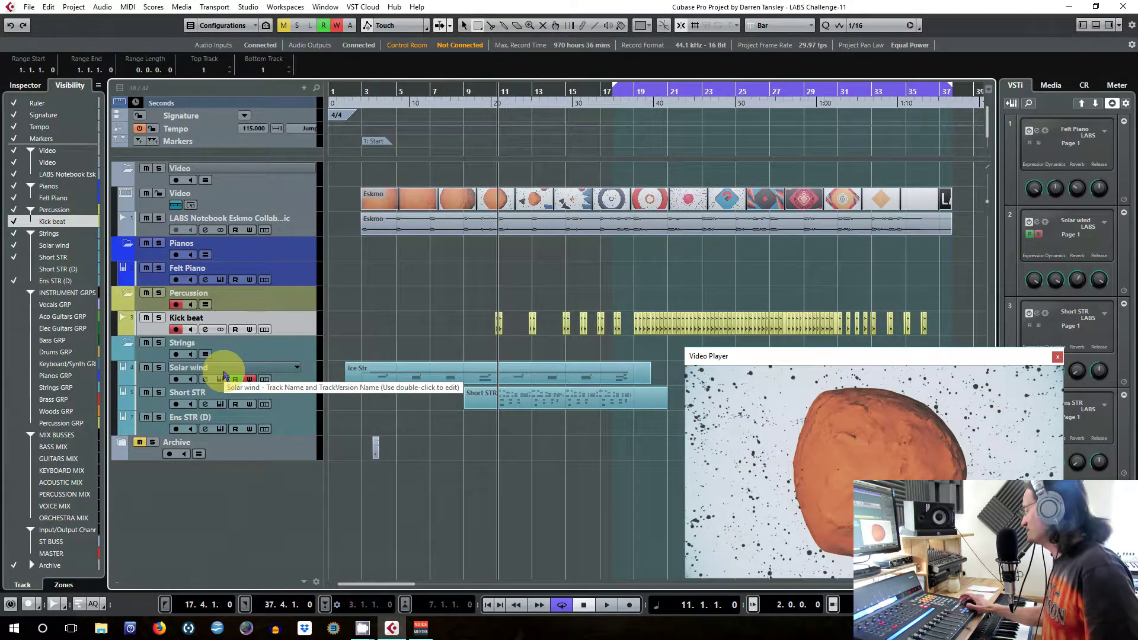
{"action": "key", "text": "space"}
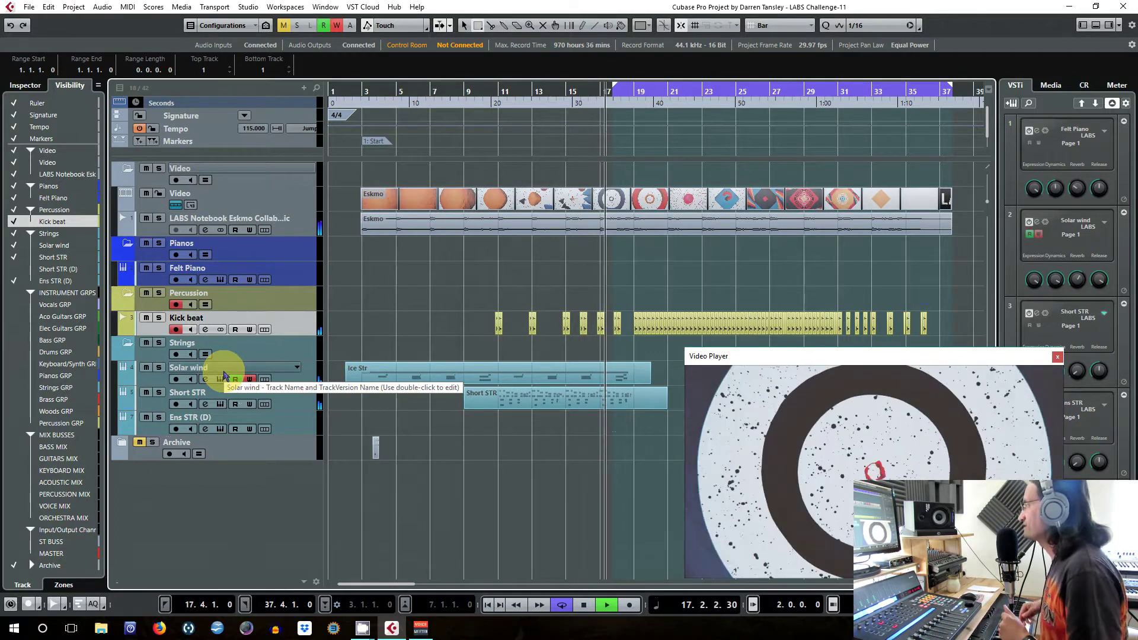
{"action": "key", "text": "space"}
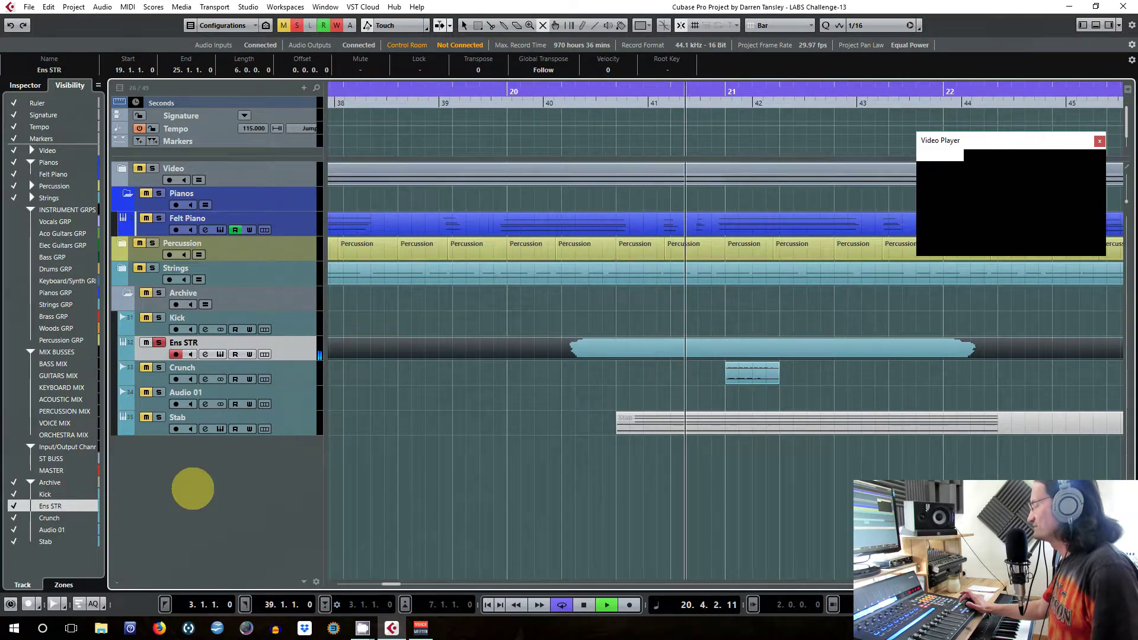
Step: Stop playback, switch the solo from Ens STR to the Crunch track, and play its clip from bar 21
{"action": "key", "text": "space"}
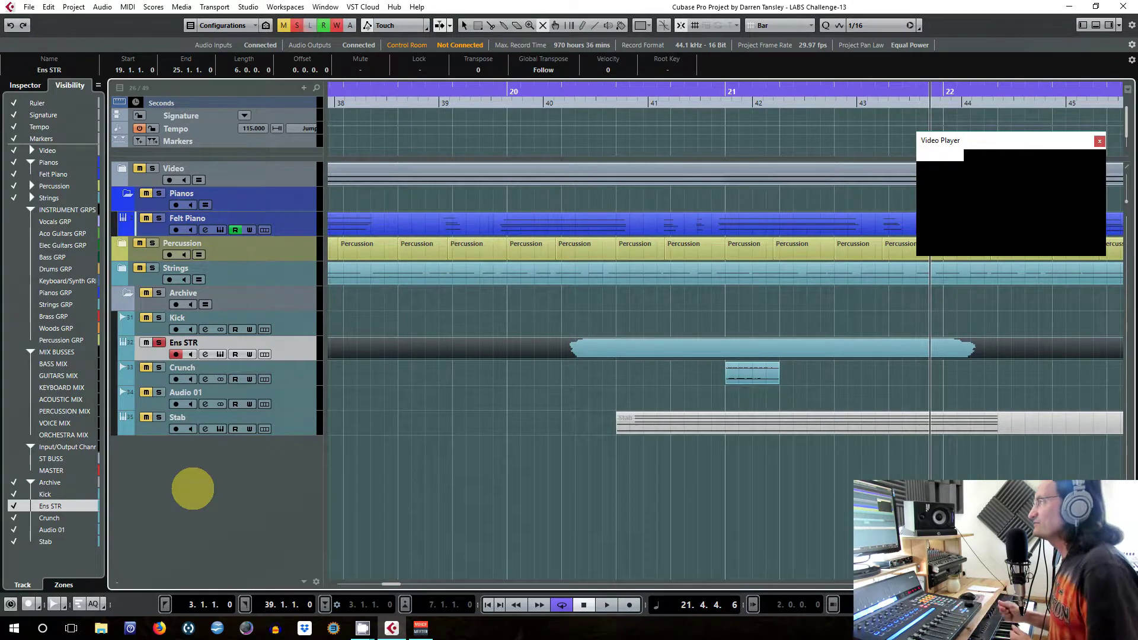
{"action": "left_click", "coordinate": [159, 343]}
{"action": "left_click", "coordinate": [158, 368]}
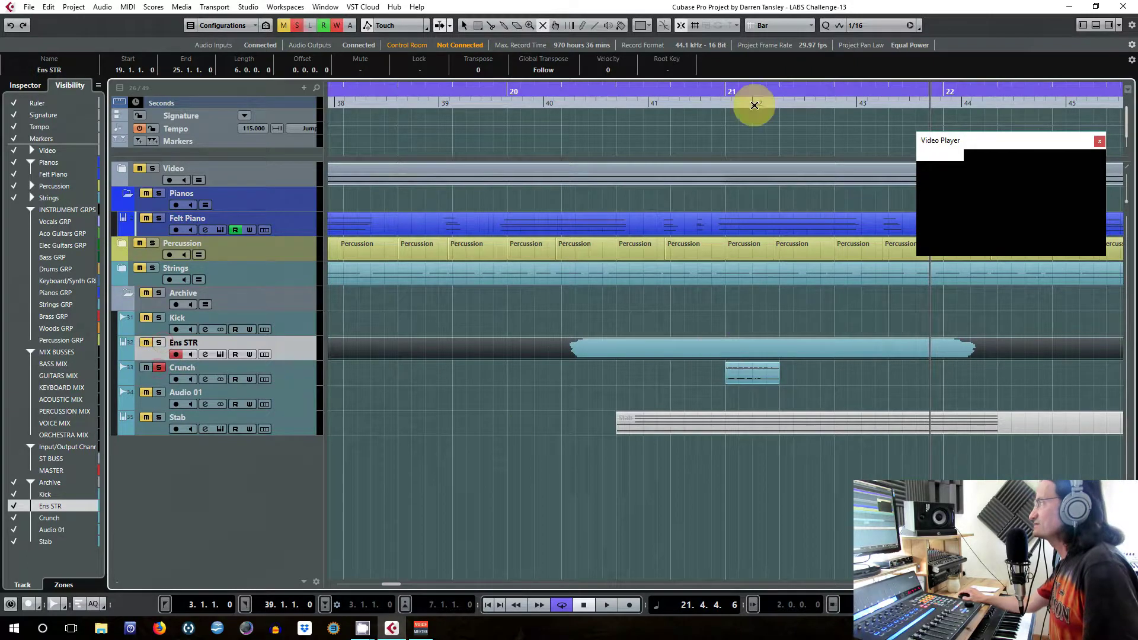
{"action": "left_click", "coordinate": [703, 89]}
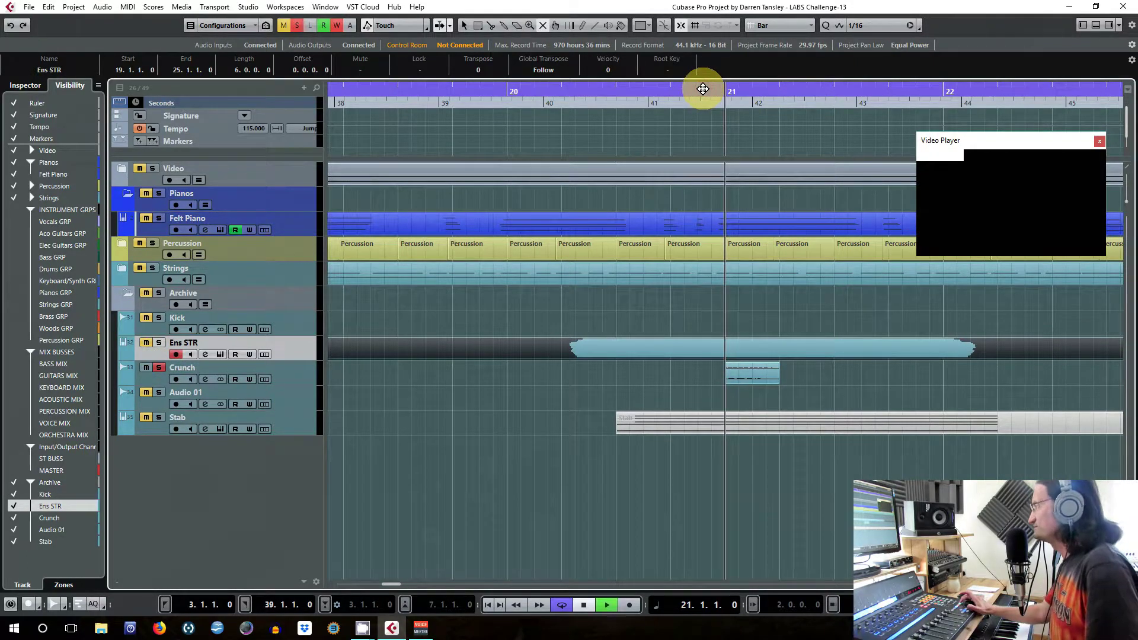
{"action": "key", "text": "space"}
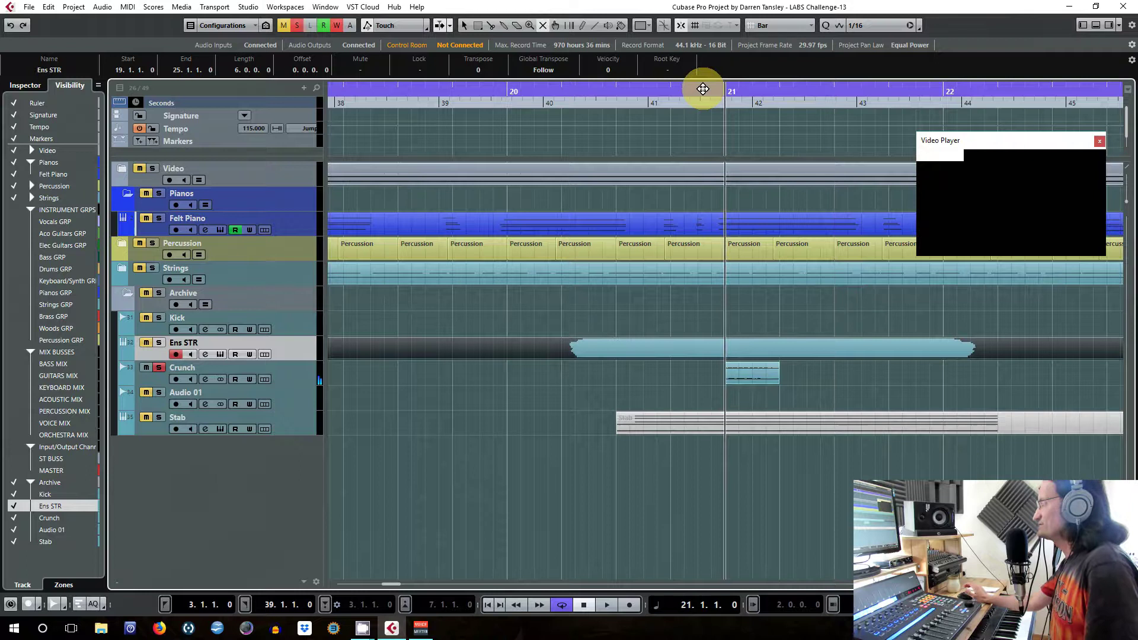
{"action": "key", "text": "space"}
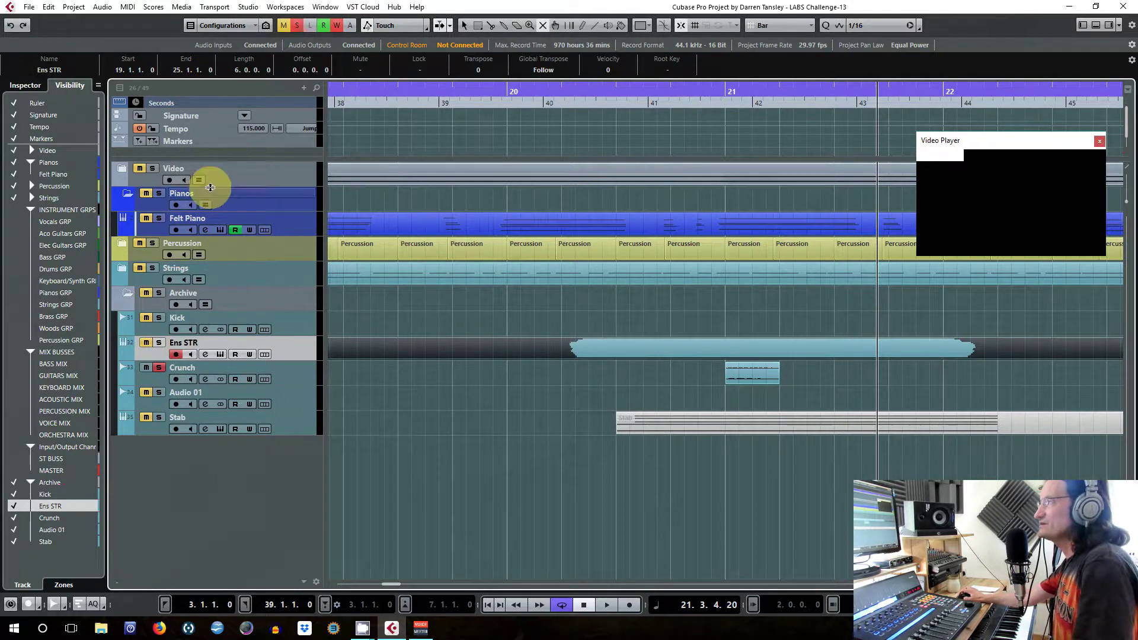
Step: Expand the Percussion folder, play the soloed Snare hit from bar 19, and add Kick beat to the solo to play both from bar 21
{"action": "left_click", "coordinate": [123, 247]}
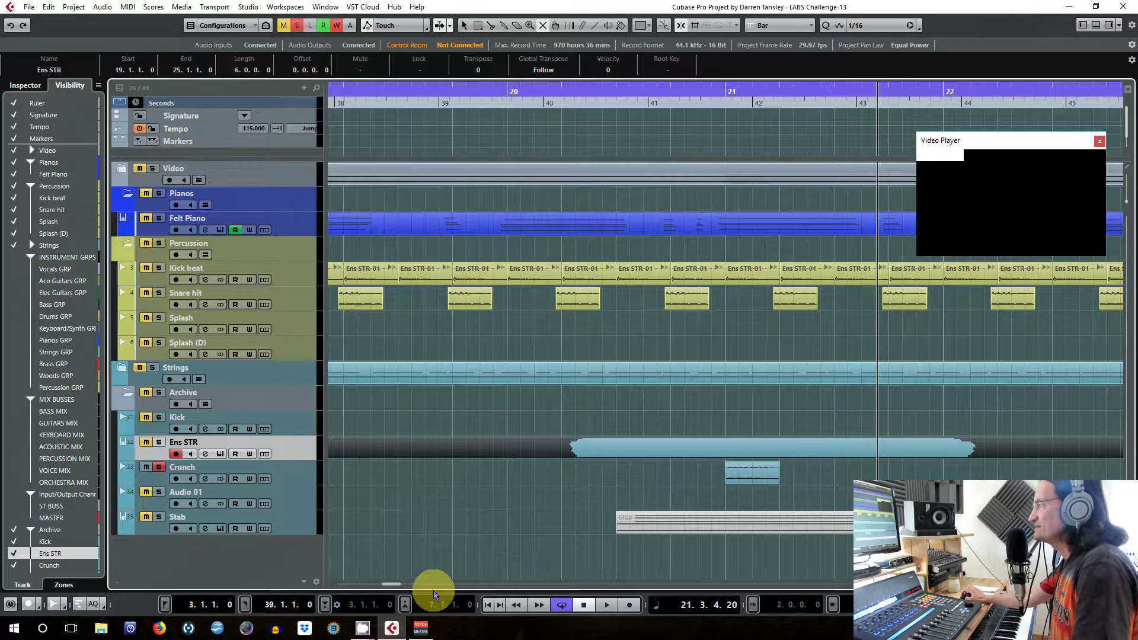
{"action": "left_click_drag", "start_coordinate": [390, 586], "coordinate": [380, 585]}
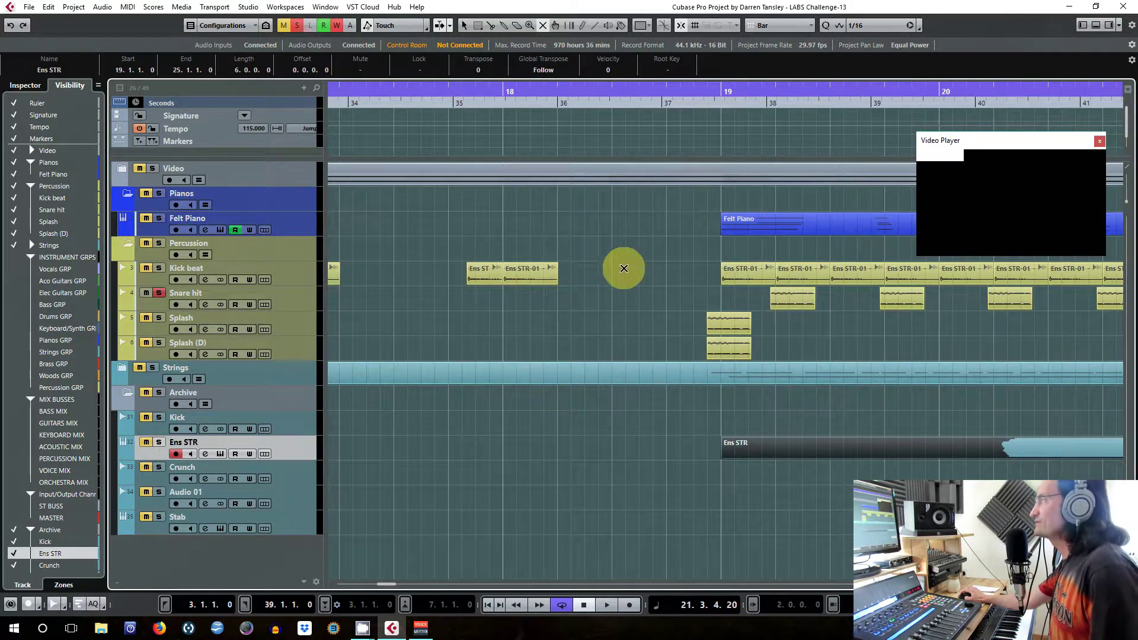
{"action": "left_click", "coordinate": [683, 92]}
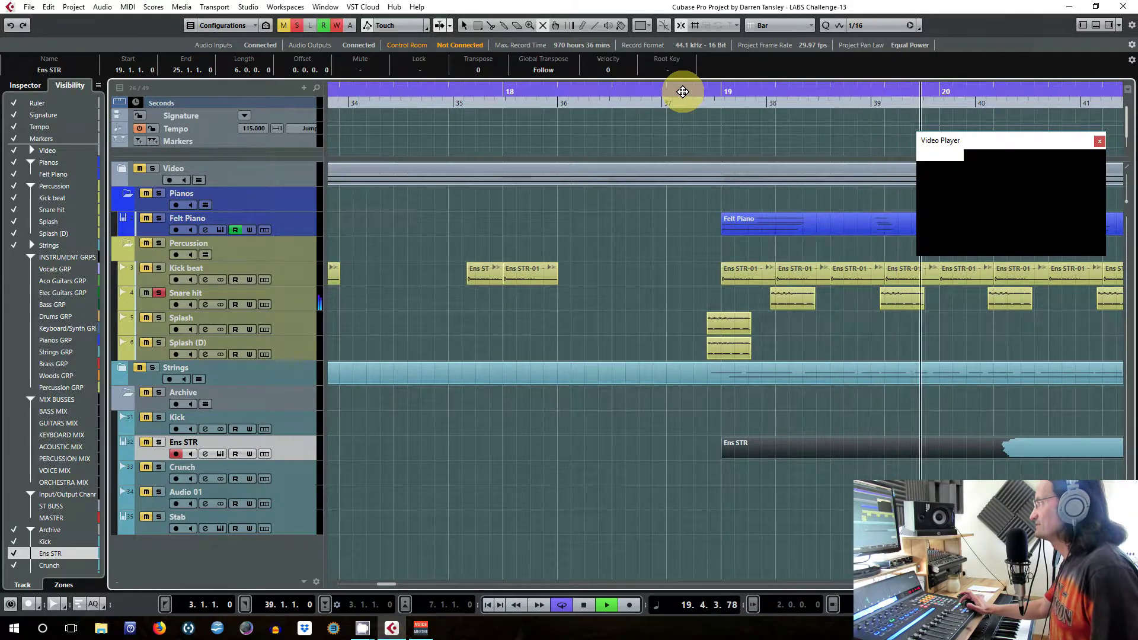
{"action": "key", "text": "space"}
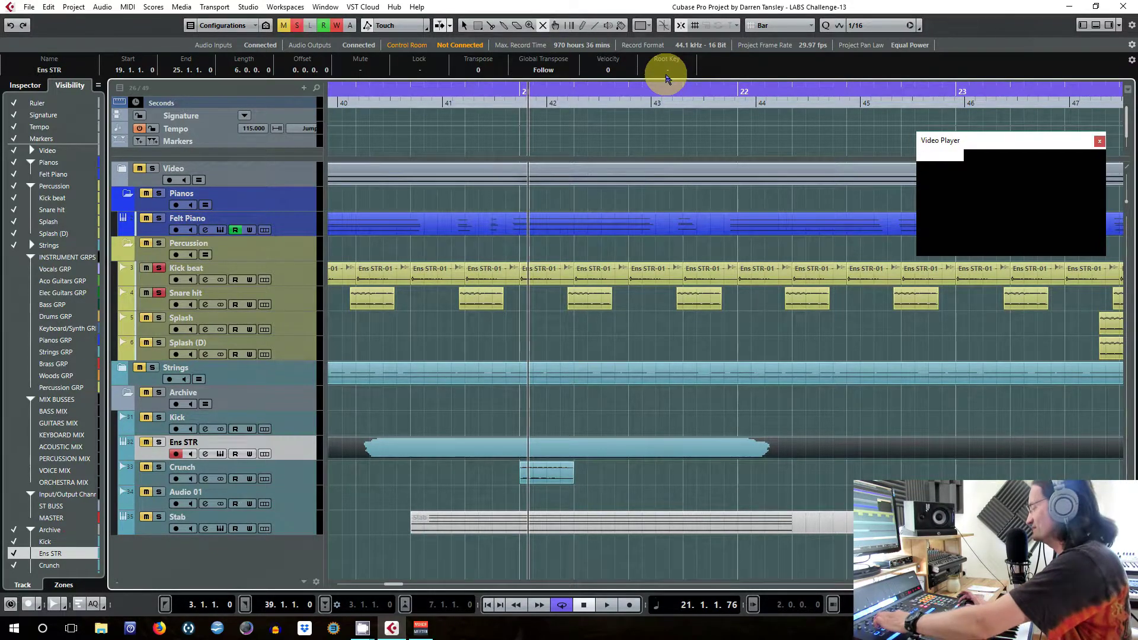
{"action": "key", "text": "space"}
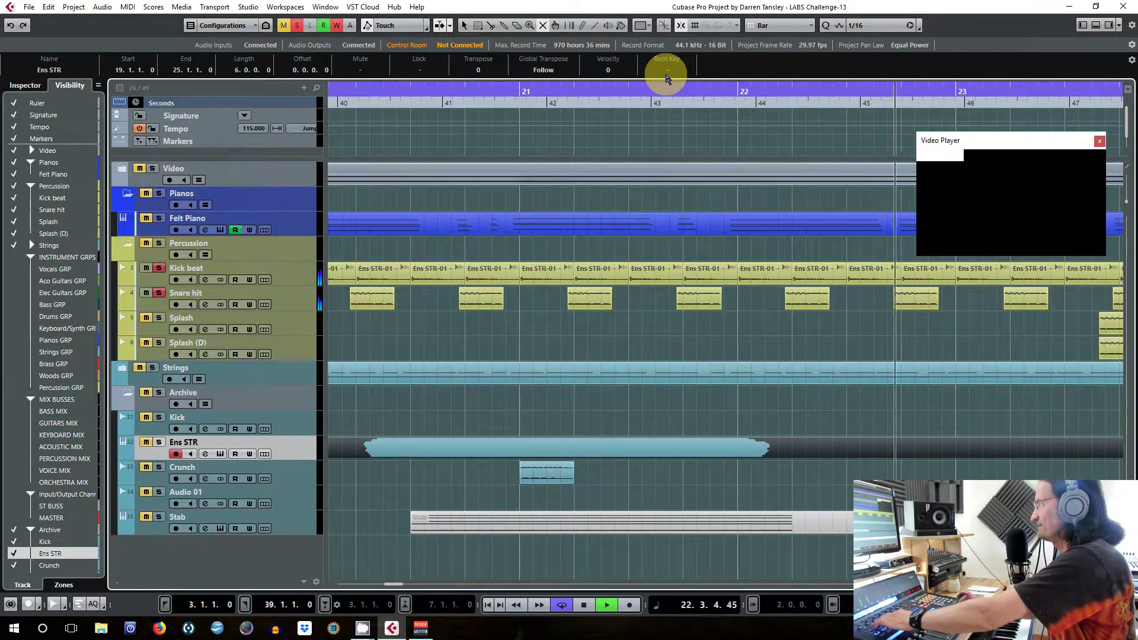
{"action": "key", "text": "space"}
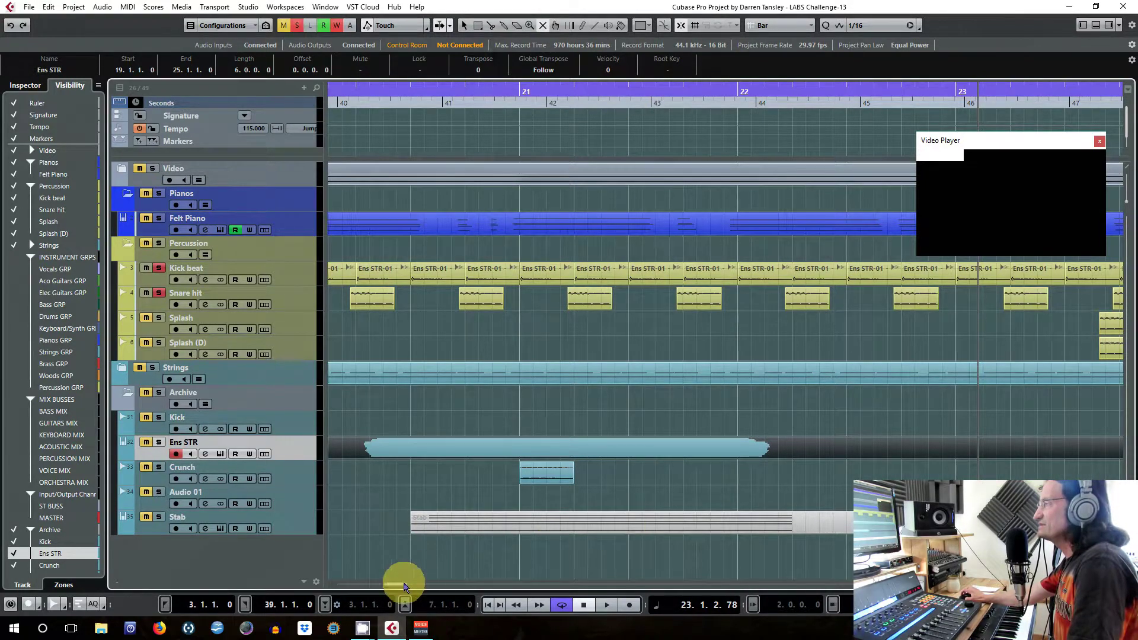
Step: Play the section from bar 22 against the video with the Splash track muted
{"action": "left_click_drag", "start_coordinate": [397, 584], "coordinate": [392, 589]}
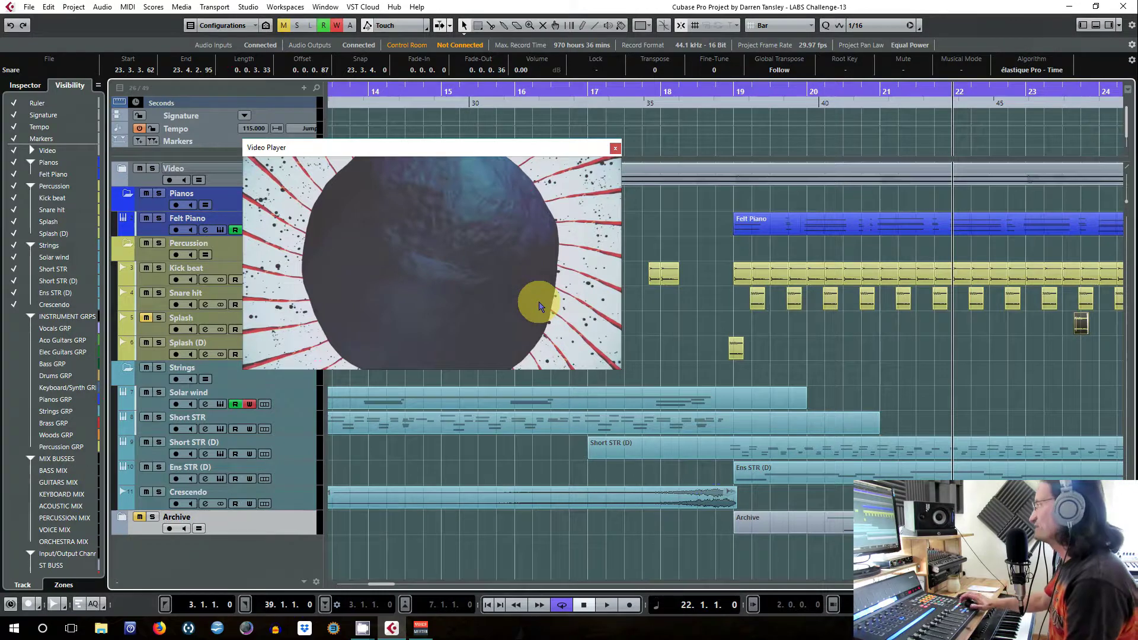
{"action": "key", "text": "space"}
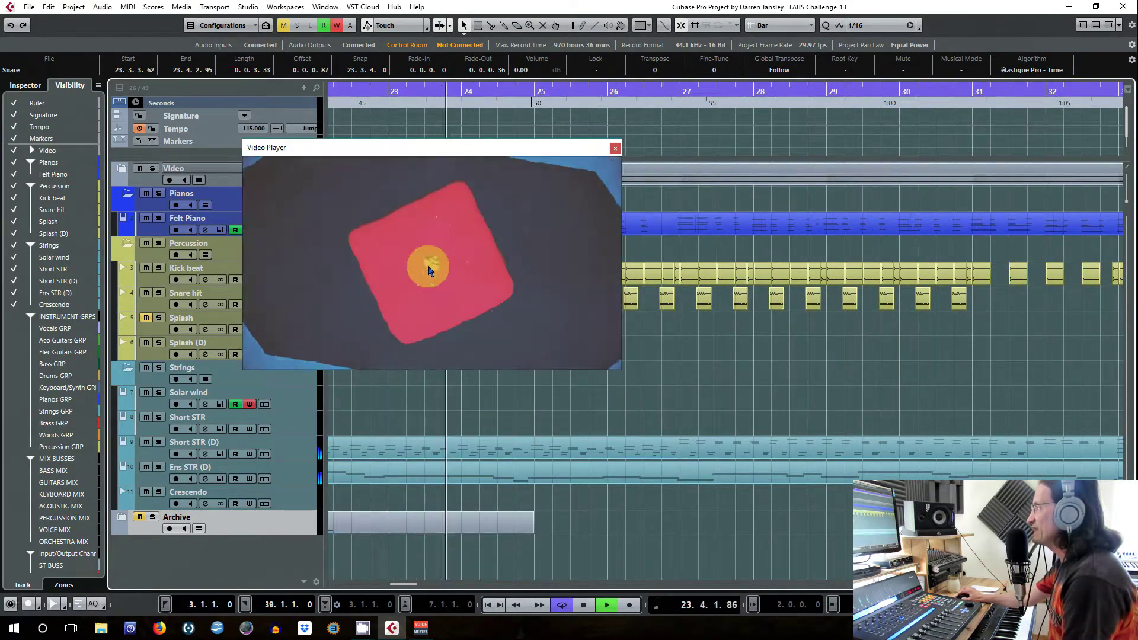
{"action": "key", "text": "space"}
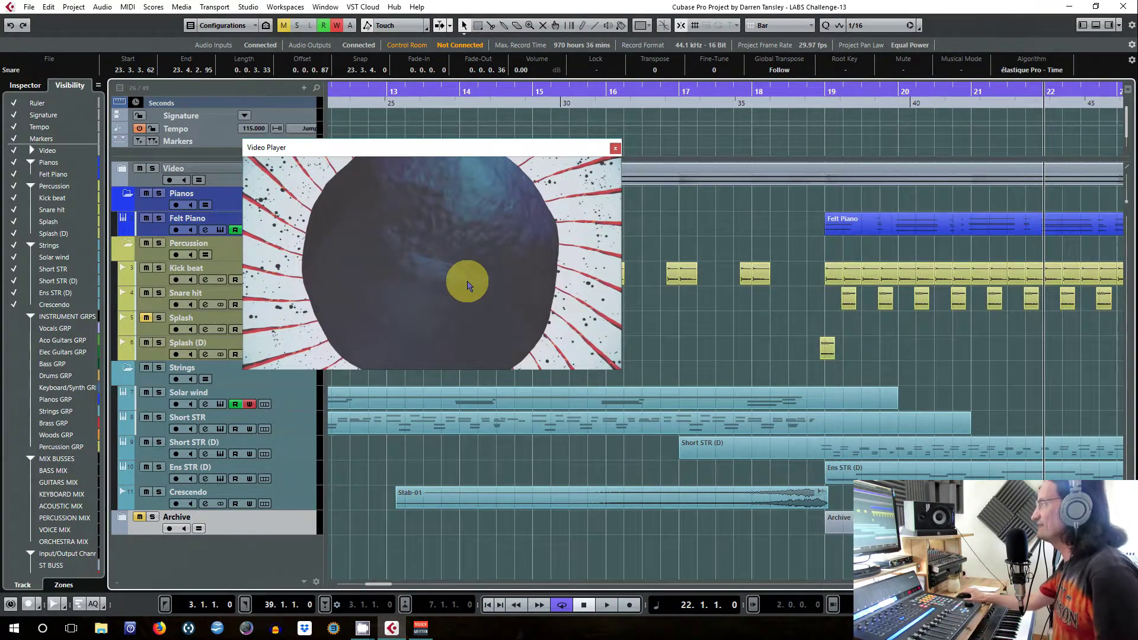
Step: Unmute the Splash track and play the section around its clip from bar 23
{"action": "left_click_drag", "start_coordinate": [386, 585], "coordinate": [401, 590]}
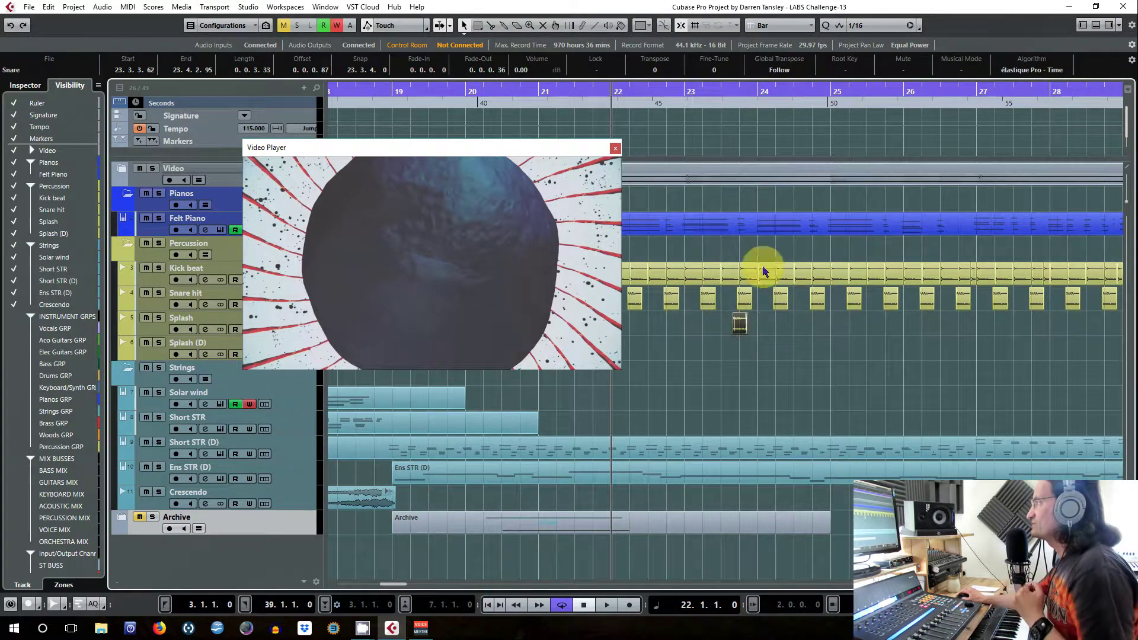
{"action": "left_click", "coordinate": [673, 90]}
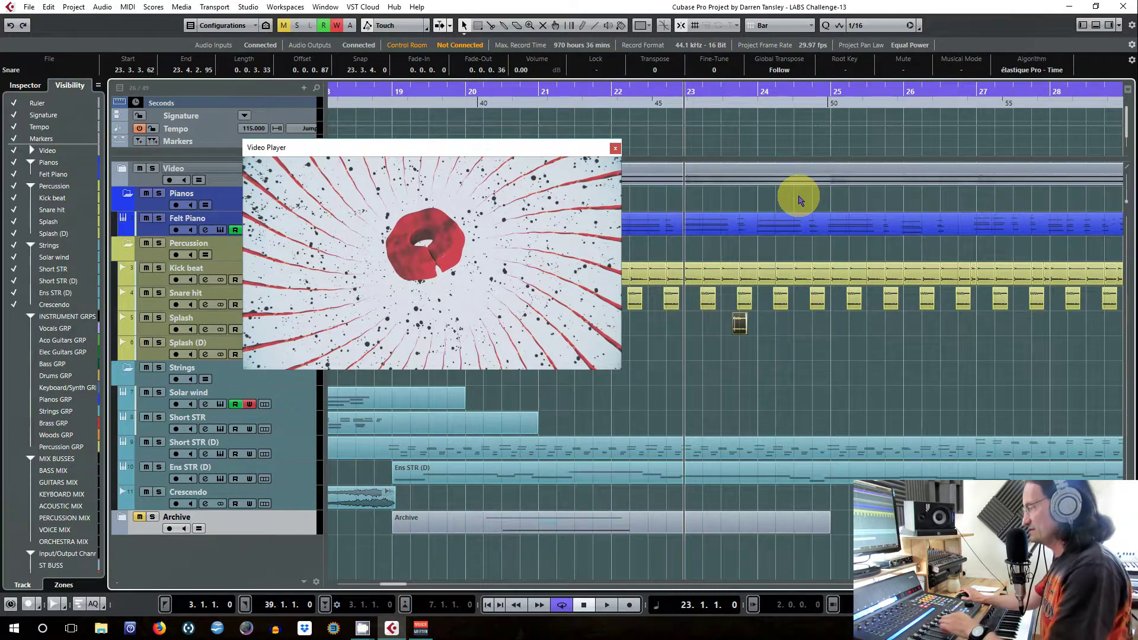
{"action": "key", "text": "ctrl+c"}
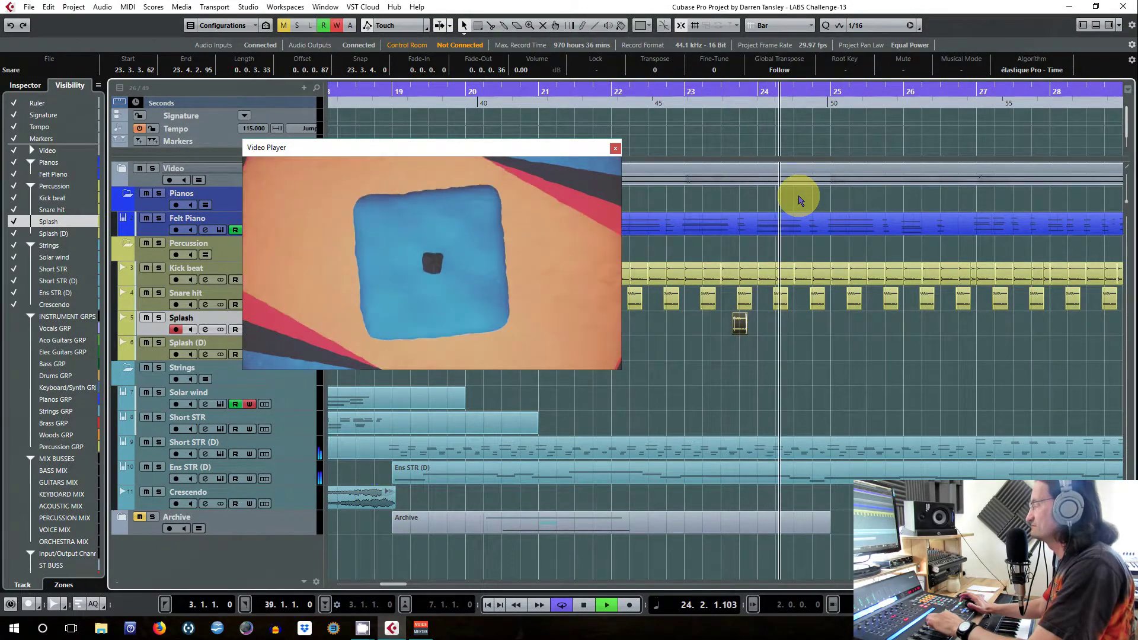
{"action": "key", "text": "space"}
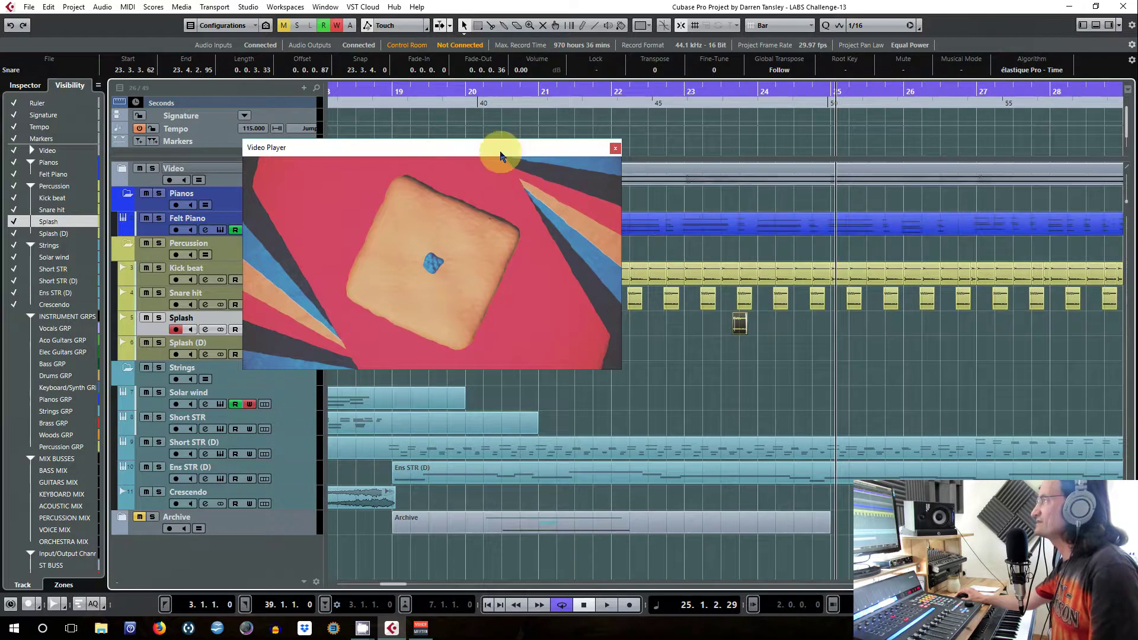
Step: Open the MixConsole and close the Video Player window covering its channels
{"action": "left_click_drag", "start_coordinate": [484, 149], "coordinate": [324, 326]}
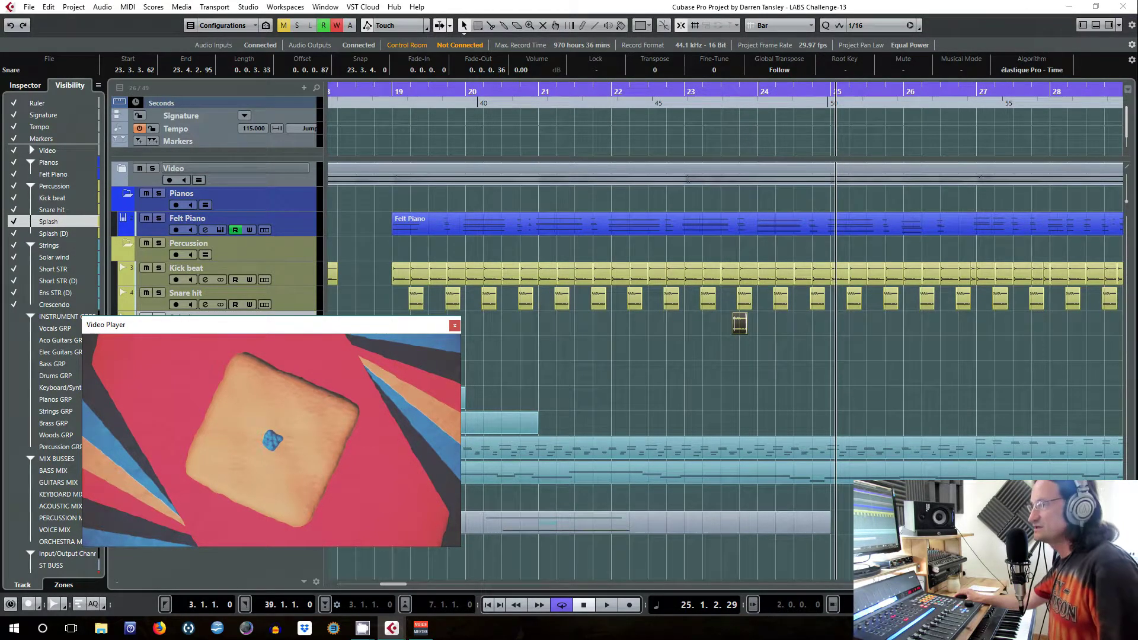
{"action": "key", "text": "F3"}
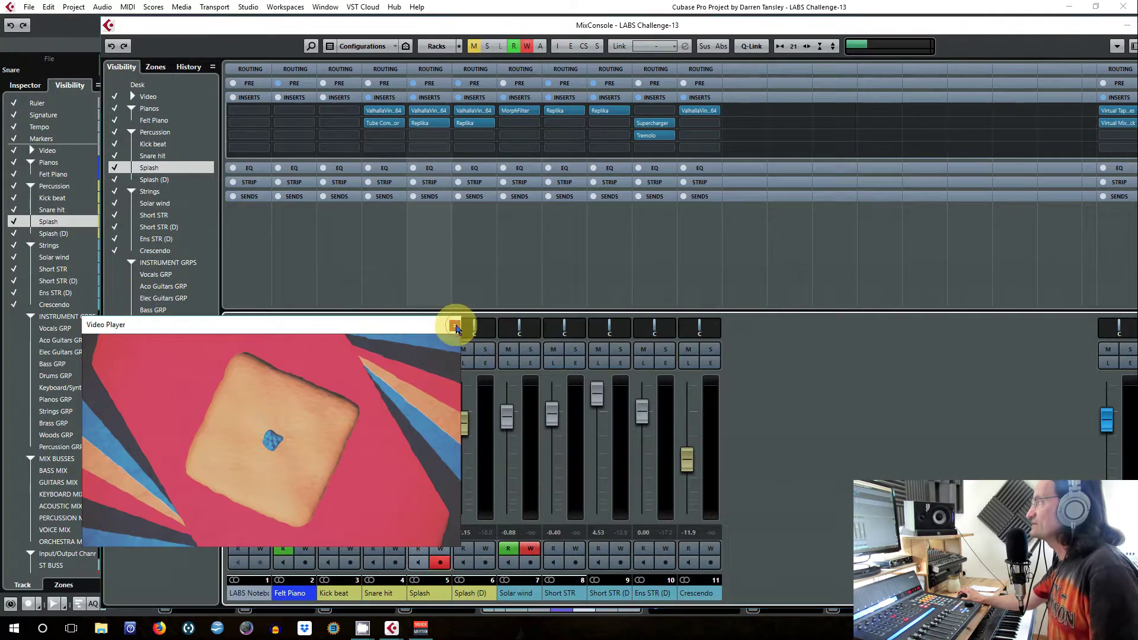
{"action": "left_click", "coordinate": [455, 325]}
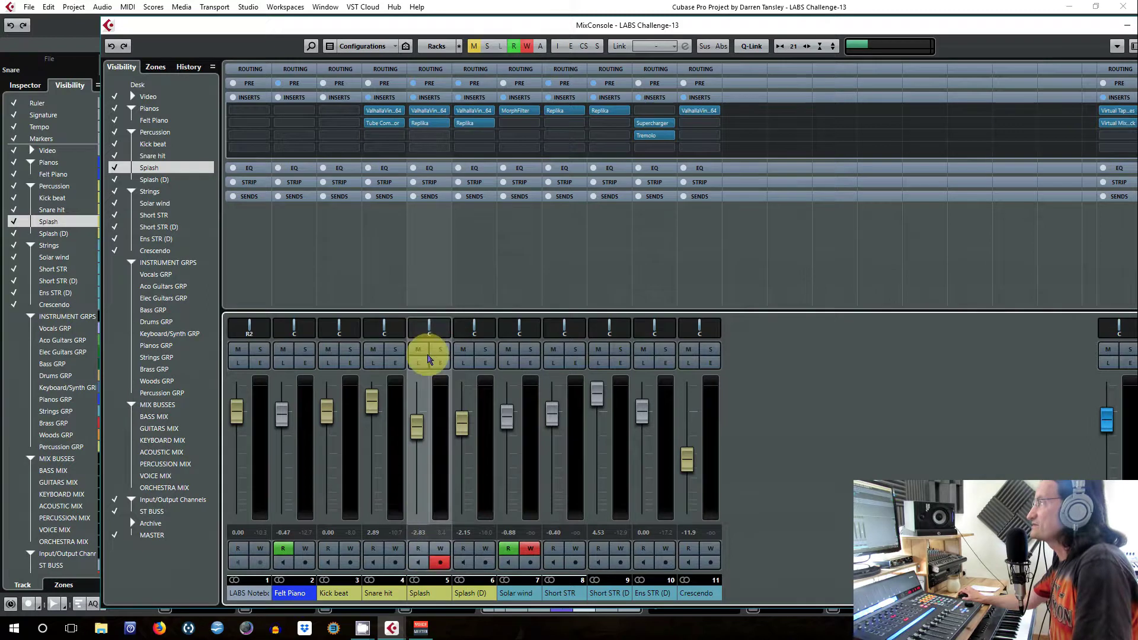
Step: Examine the settings of the Splash channel's ValhallaVintageVerb and Replika inserts, closing each plug-in window after viewing
{"action": "mouse_move", "coordinate": [424, 114]}
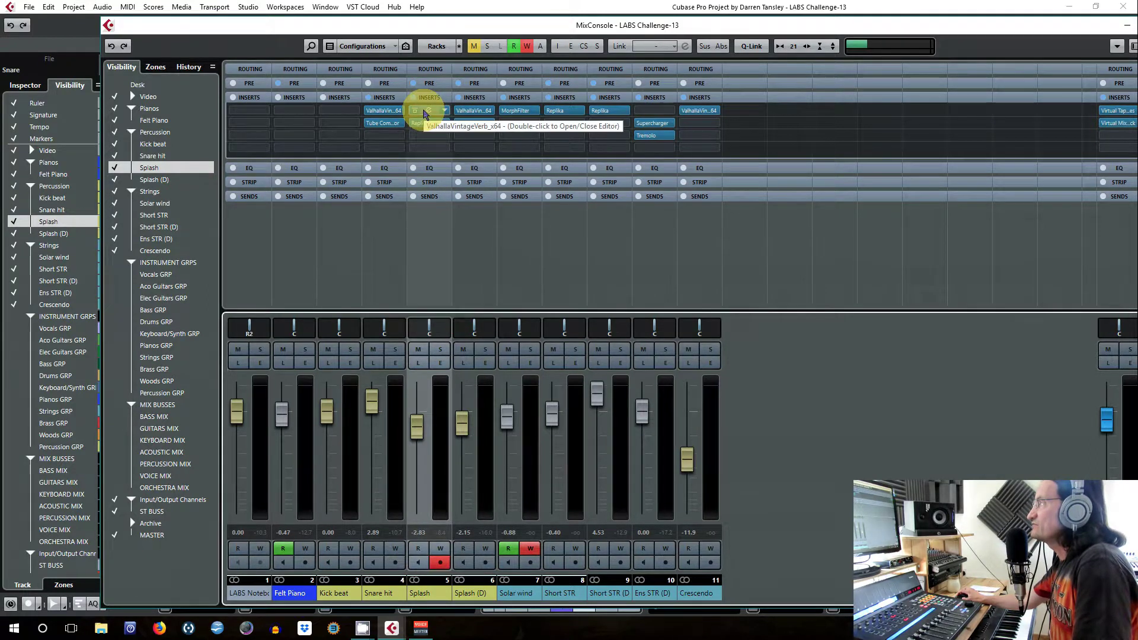
{"action": "left_click", "coordinate": [424, 114]}
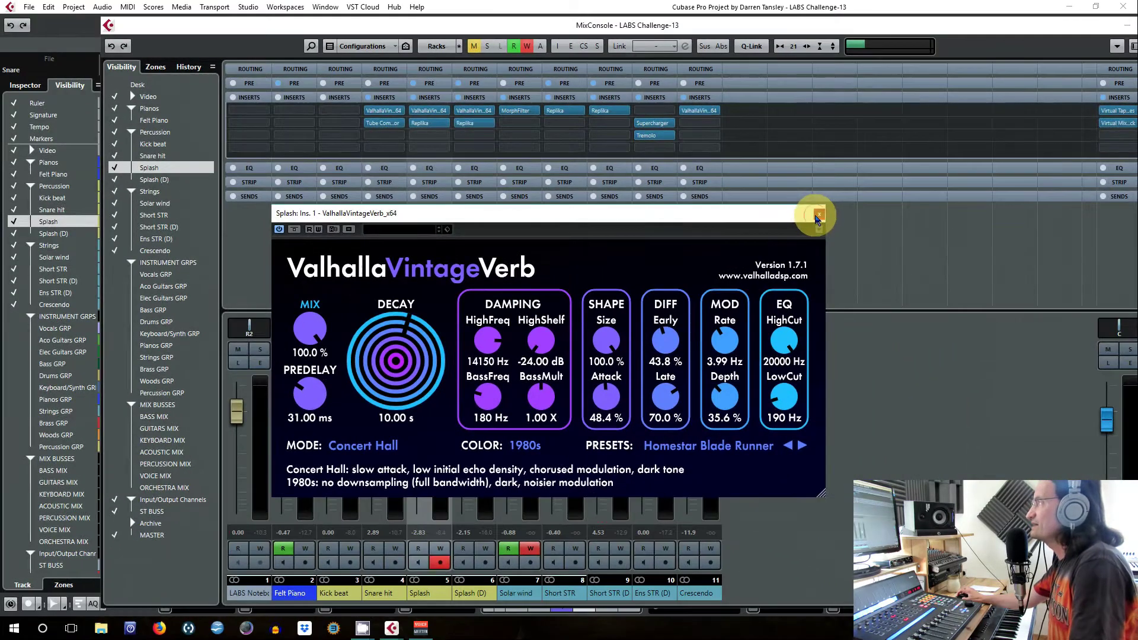
{"action": "left_click", "coordinate": [819, 218]}
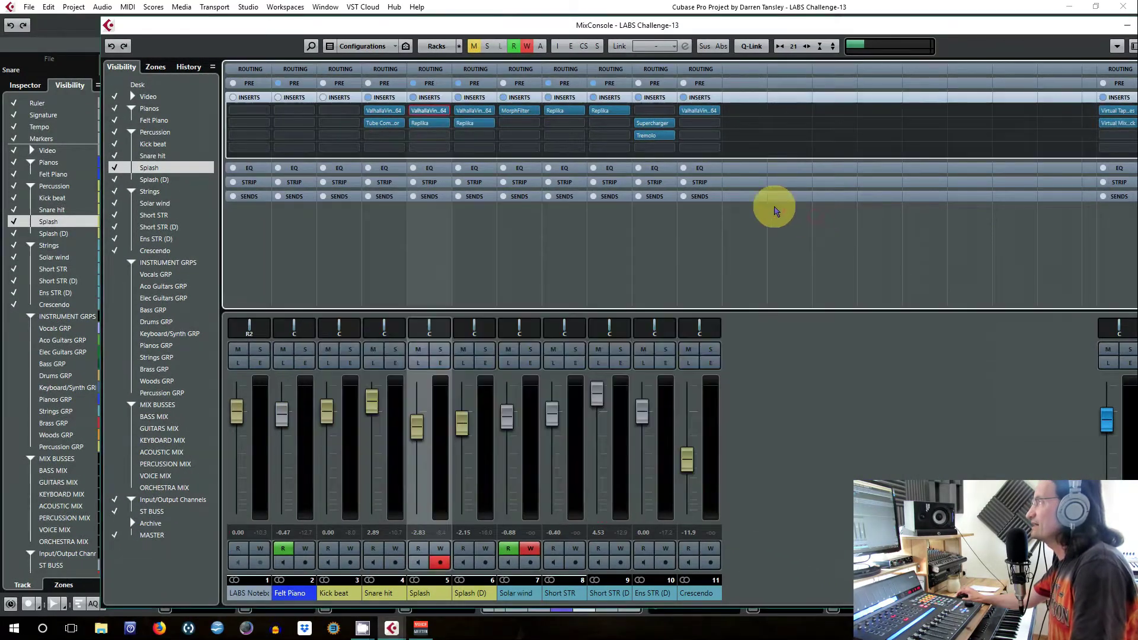
{"action": "mouse_move", "coordinate": [432, 123]}
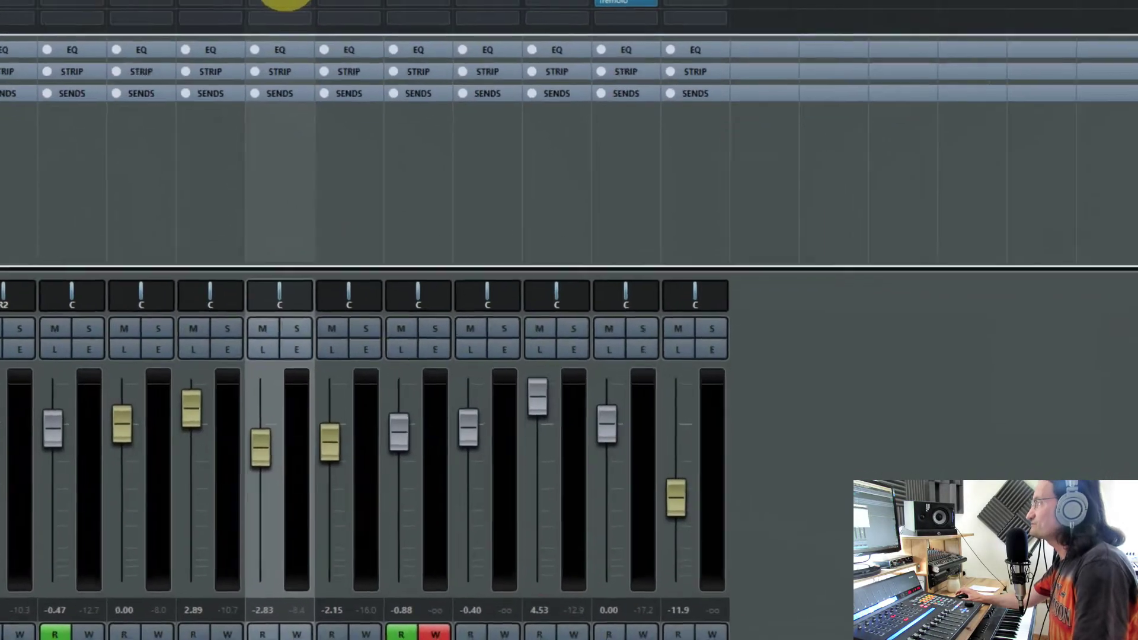
{"action": "left_click", "coordinate": [422, 114]}
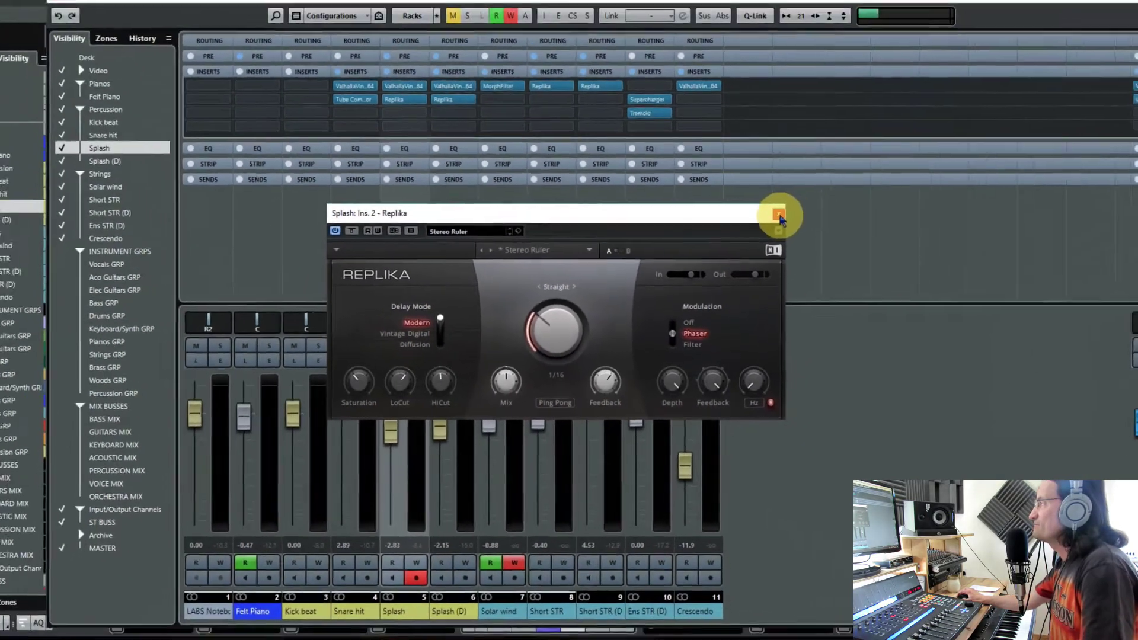
{"action": "left_click", "coordinate": [802, 162]}
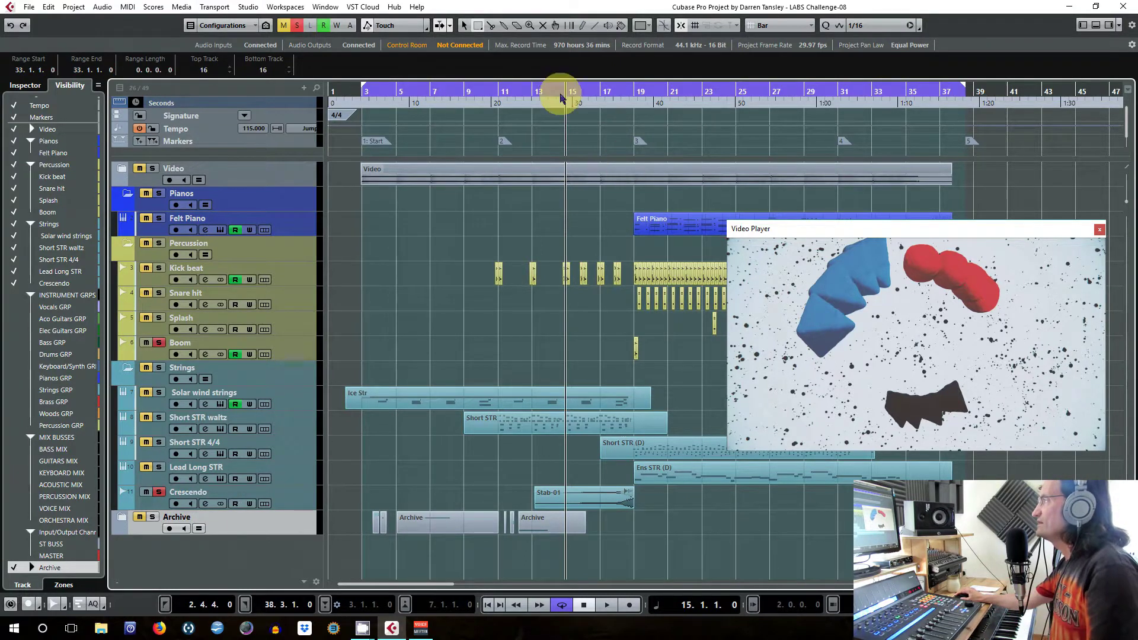
Step: Play the soloed Boom and Crescendo tracks from bar 16 against the video
{"action": "left_click", "coordinate": [575, 89]}
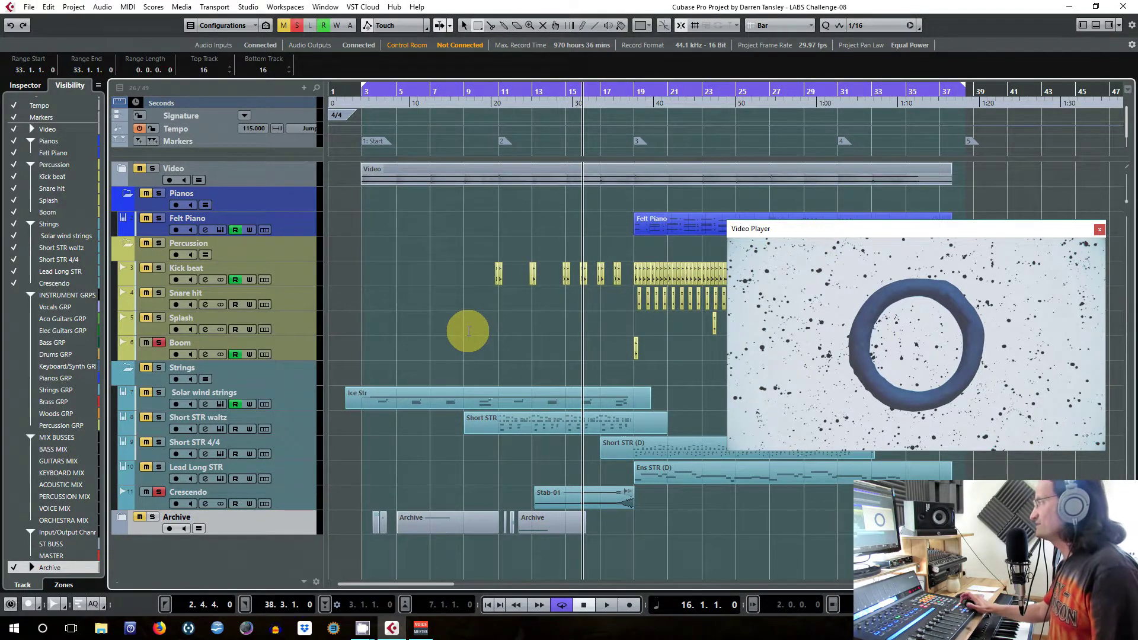
{"action": "key", "text": "space"}
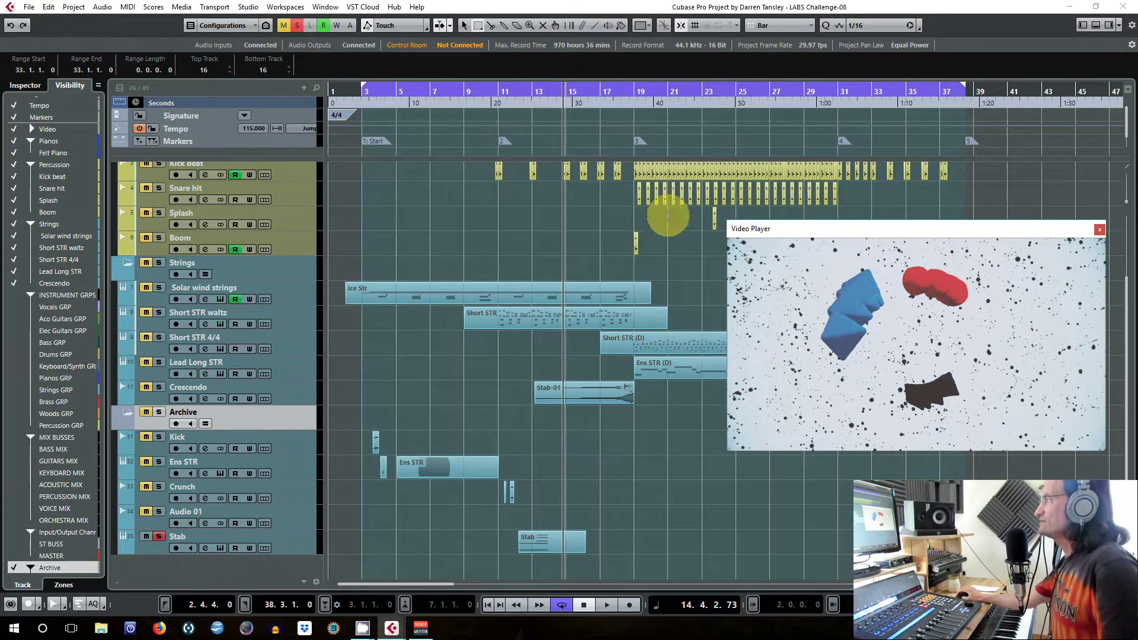
Step: Clear the solo from the Stab and Boom tracks and unmute the other tracks
{"action": "left_click", "coordinate": [628, 239]}
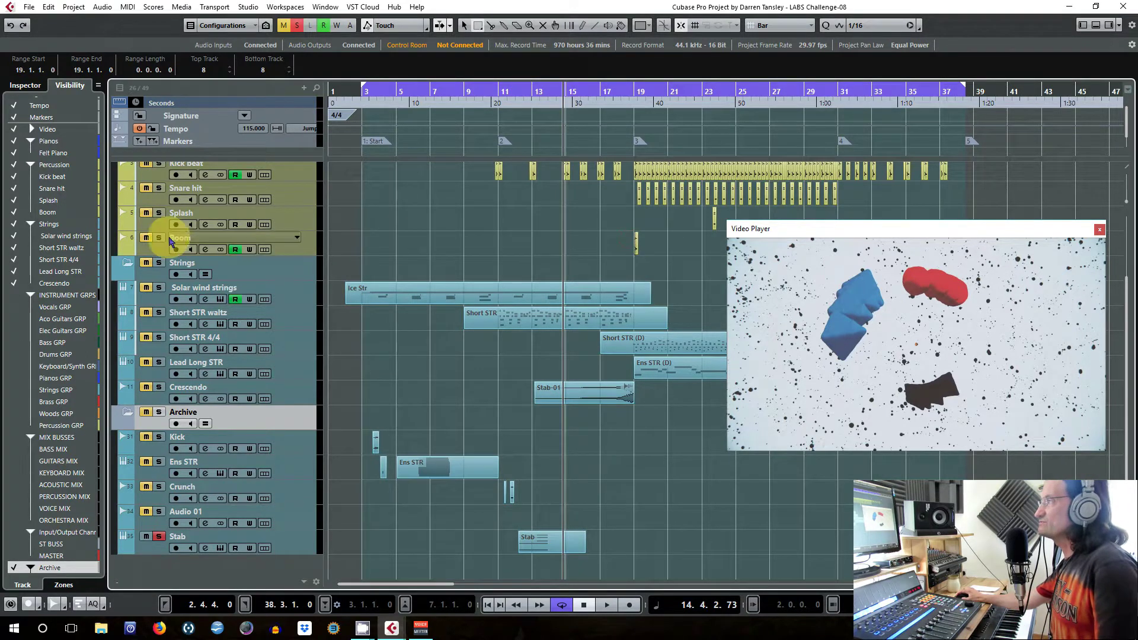
{"action": "left_click", "coordinate": [159, 537]}
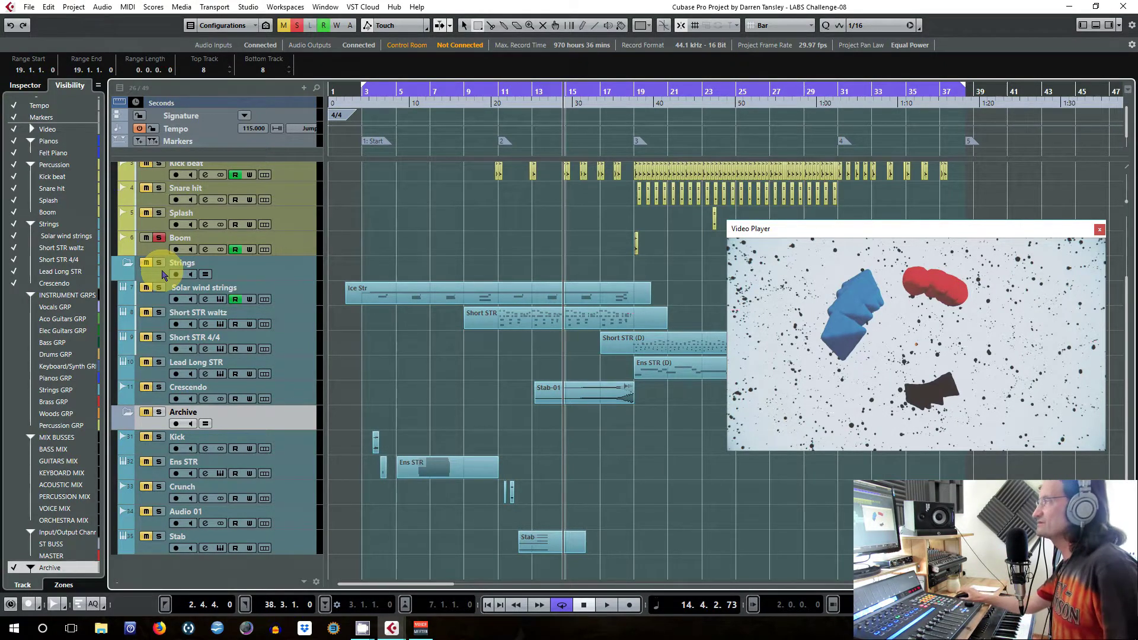
{"action": "left_click", "coordinate": [159, 238]}
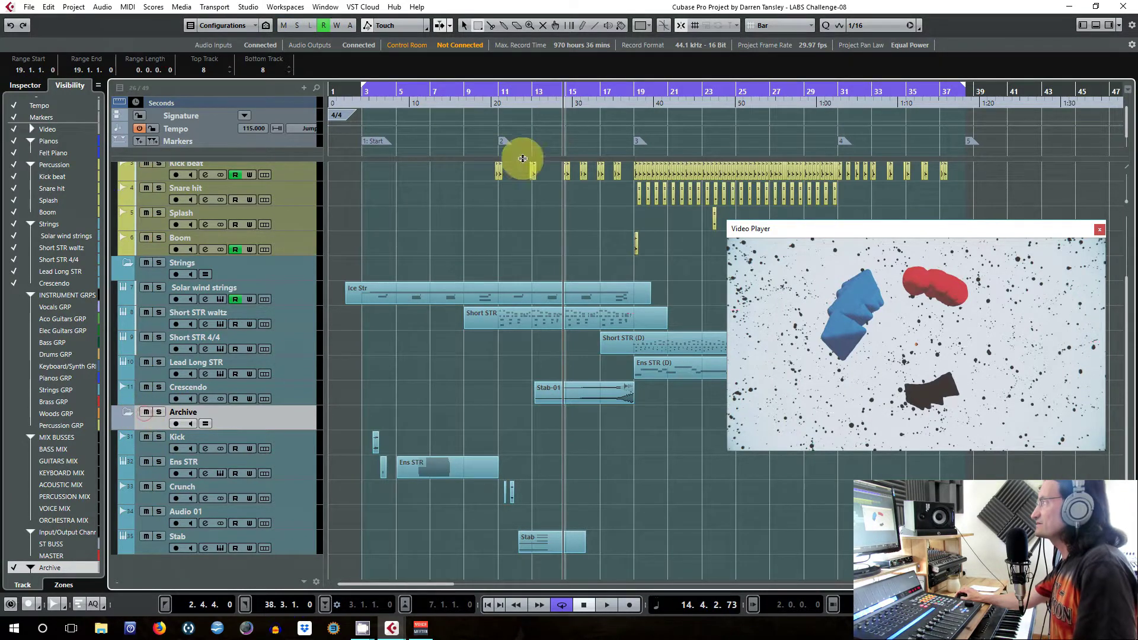
Step: Play the full mix from bar 16 through the transition at bar 19
{"action": "left_click", "coordinate": [584, 91]}
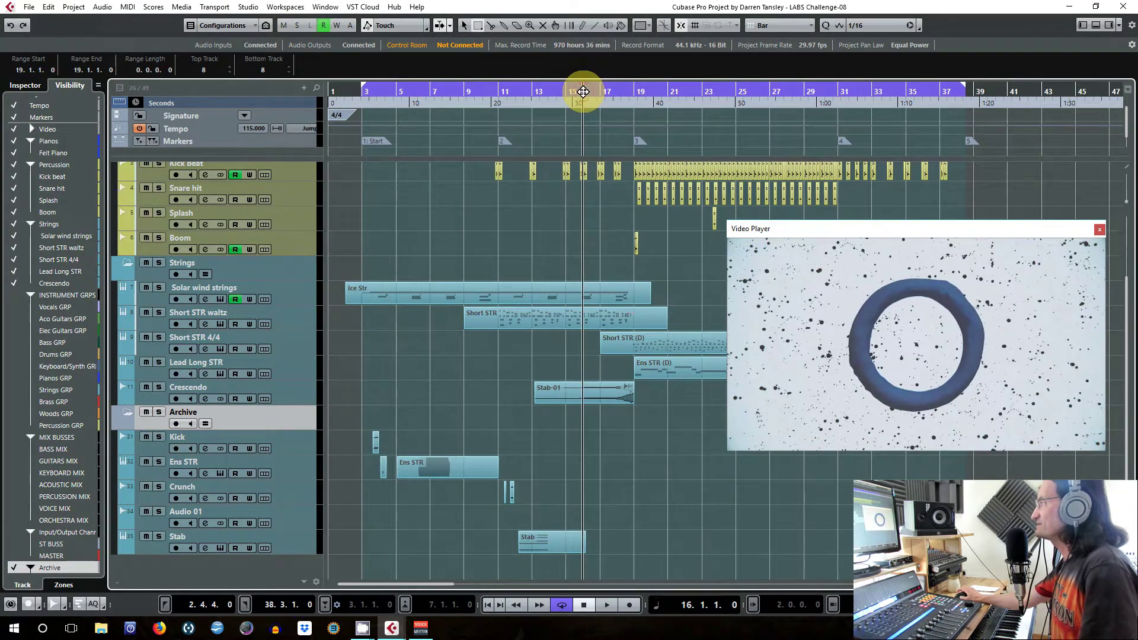
{"action": "key", "text": "space"}
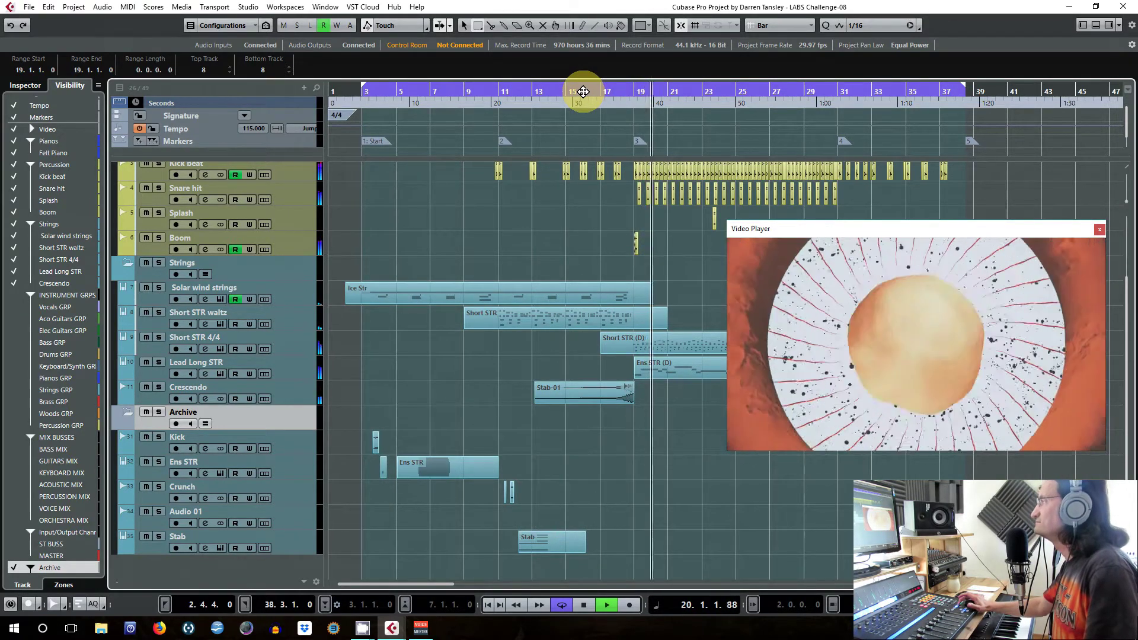
{"action": "key", "text": "space"}
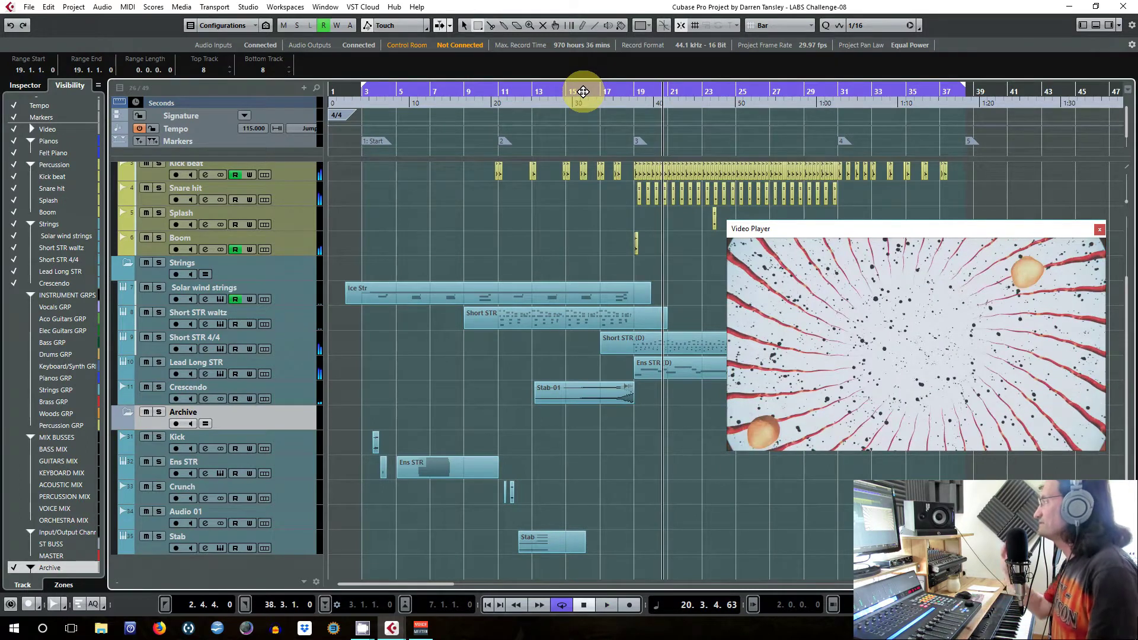